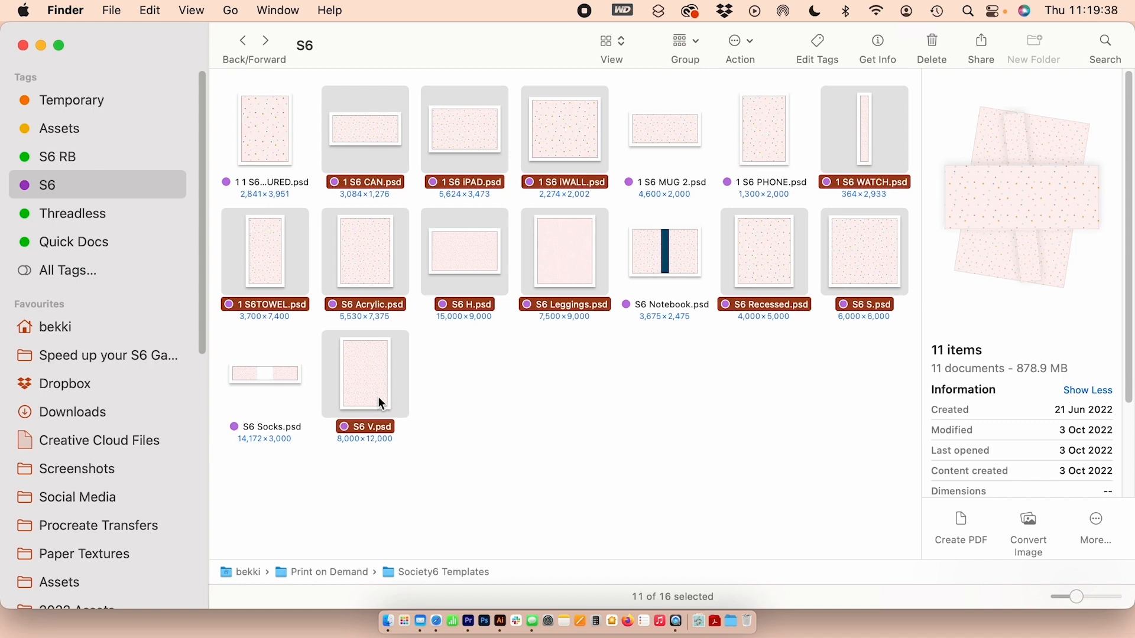
Open the selected S6 template files in Photoshop, view S6 S.psd and bring S6 V.psd to the front.
{"action": "double_click", "coordinate": [861, 137]}
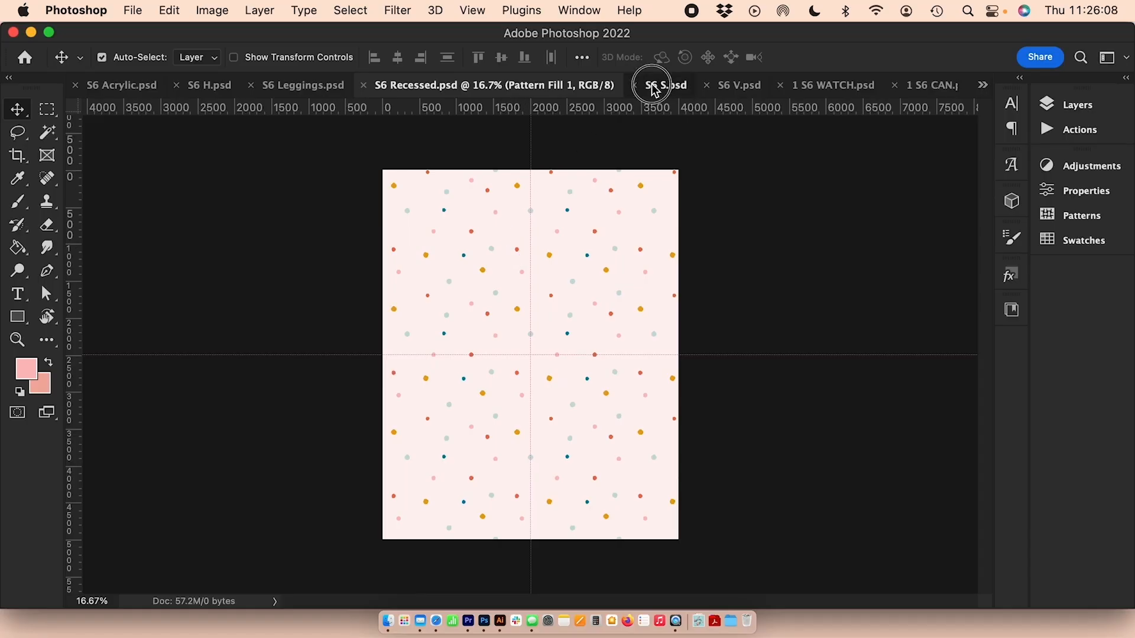
{"action": "left_click", "coordinate": [653, 87]}
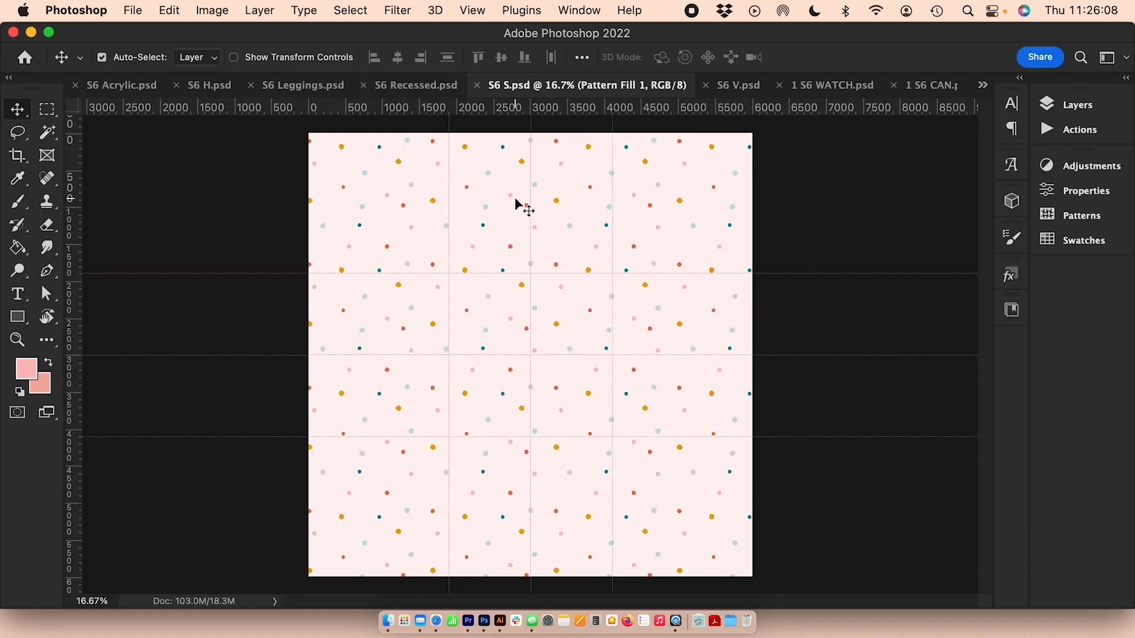
{"action": "left_click", "coordinate": [733, 86]}
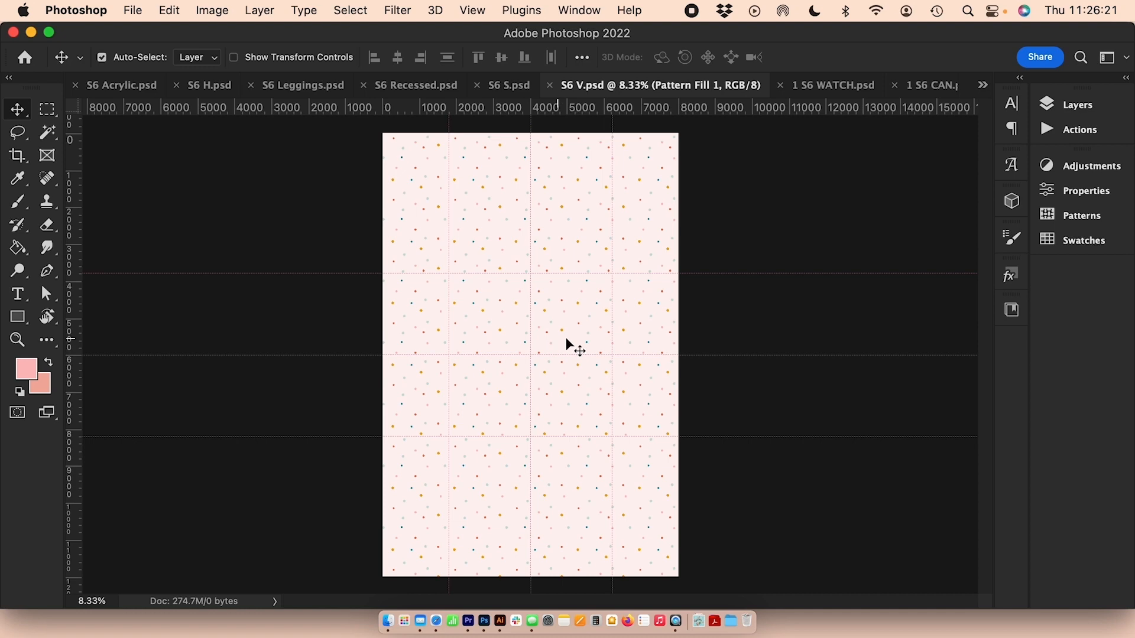
Fill the S6 V.psd pattern layer with the teal and gold ogee pattern and reposition it on the canvas.
{"action": "left_click", "coordinate": [1066, 215]}
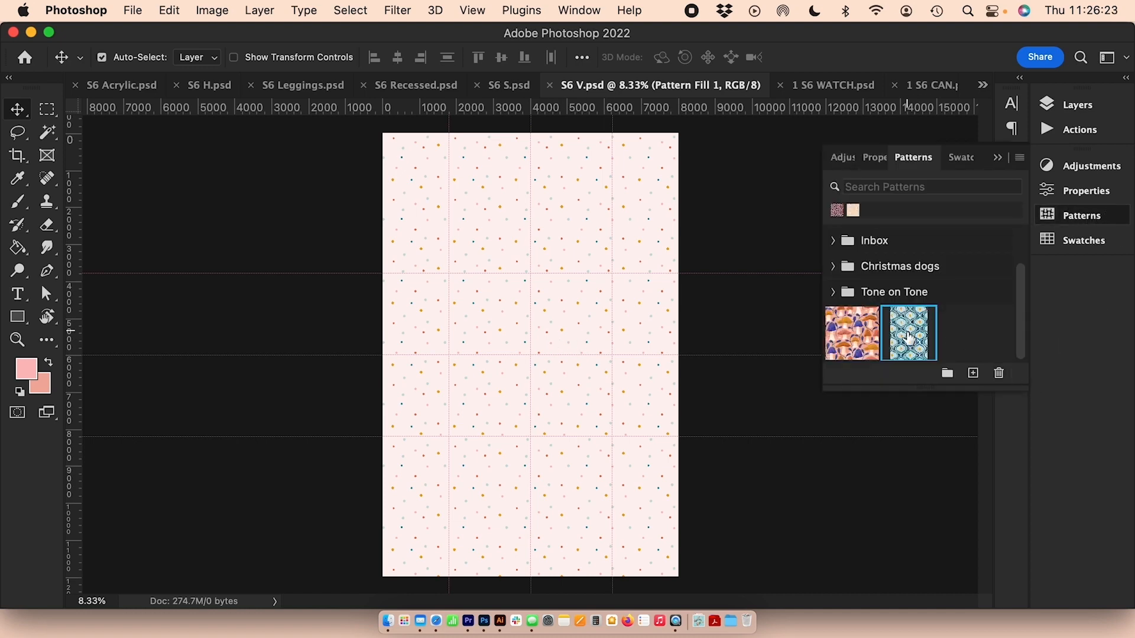
{"action": "left_click", "coordinate": [910, 337]}
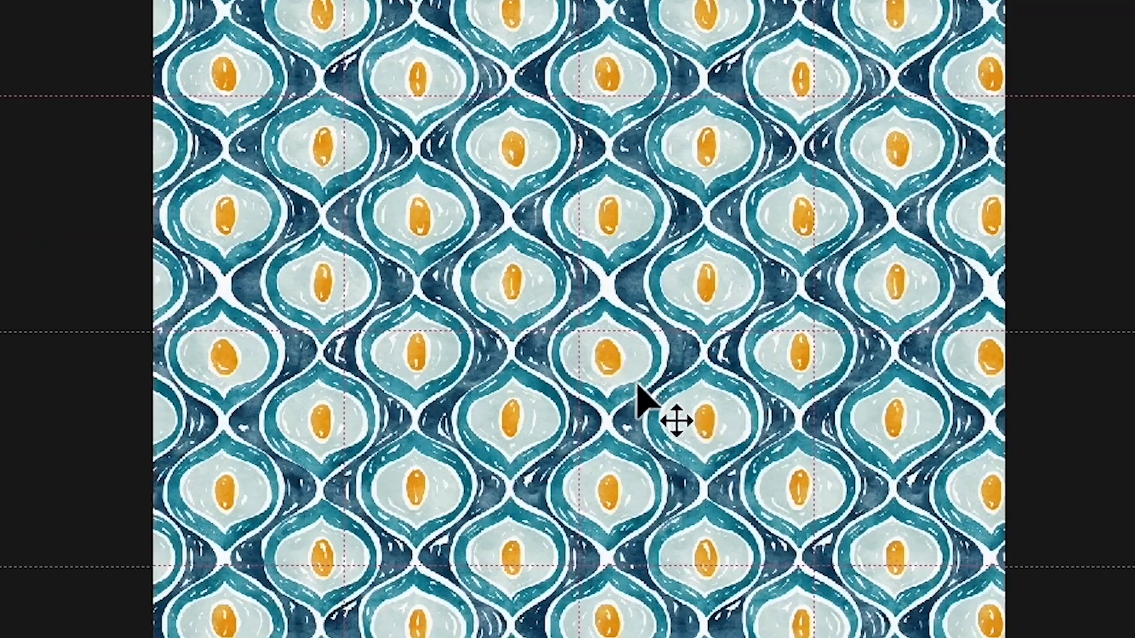
{"action": "mouse_move", "coordinate": [691, 434]}
{"action": "left_mouse_down"}
{"action": "mouse_move", "coordinate": [671, 416]}
{"action": "mouse_move", "coordinate": [680, 413]}
{"action": "left_mouse_up"}
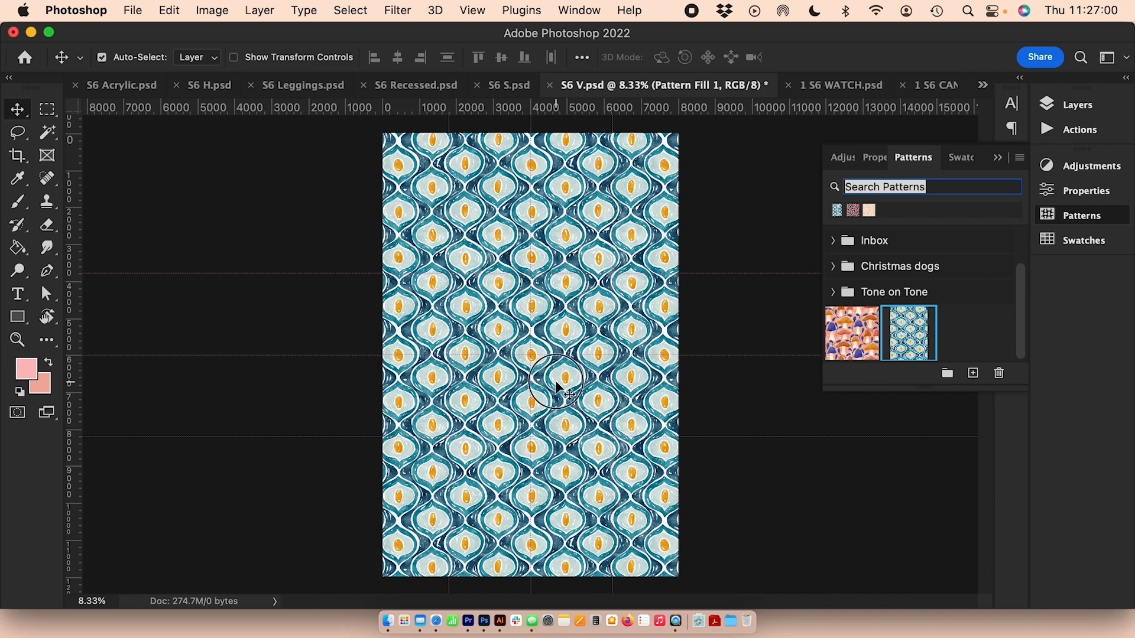
{"action": "left_click_drag", "start_coordinate": [77, 328], "coordinate": [177, 340]}
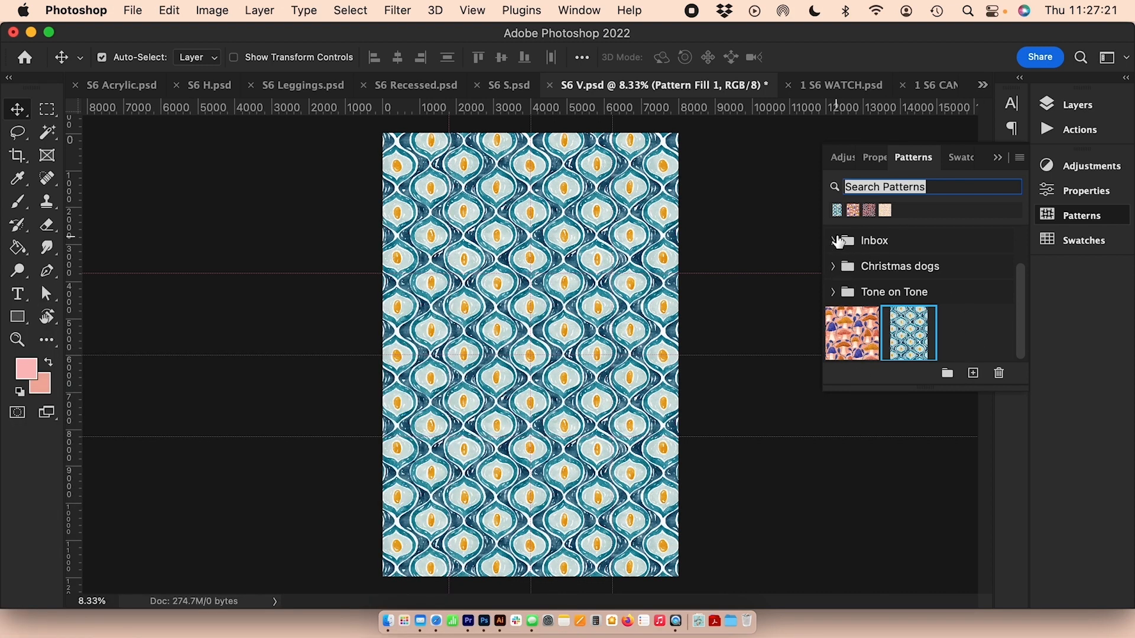
Look through the saved pattern folders, checking Inbox and the patterns inside Christmas dogs.
{"action": "left_click", "coordinate": [835, 237]}
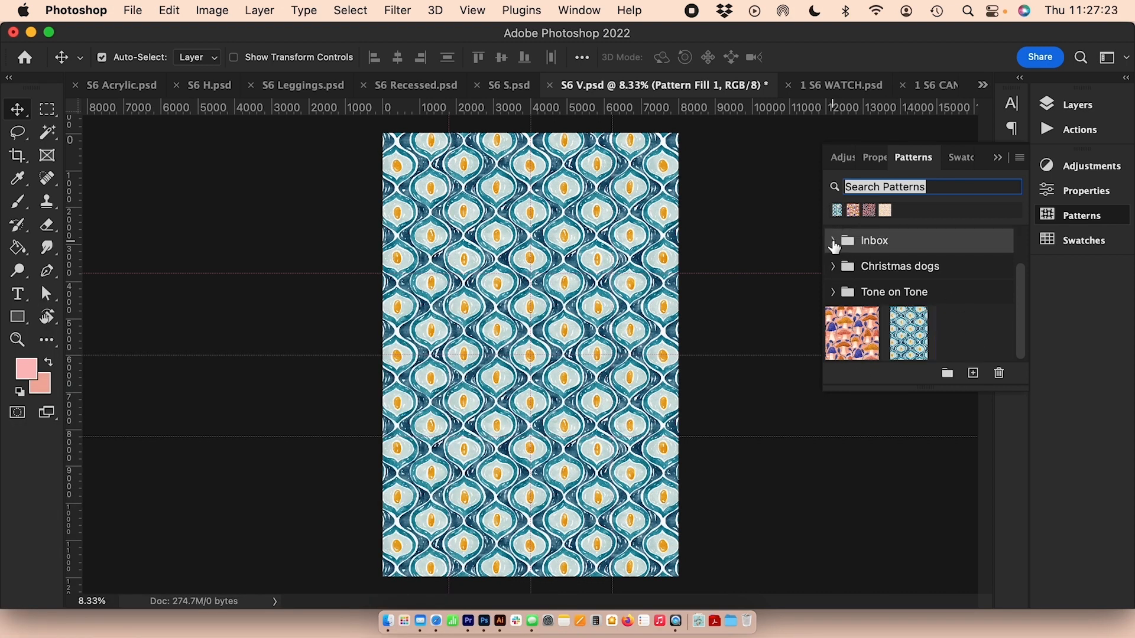
{"action": "left_click", "coordinate": [834, 242]}
{"action": "left_click", "coordinate": [834, 242]}
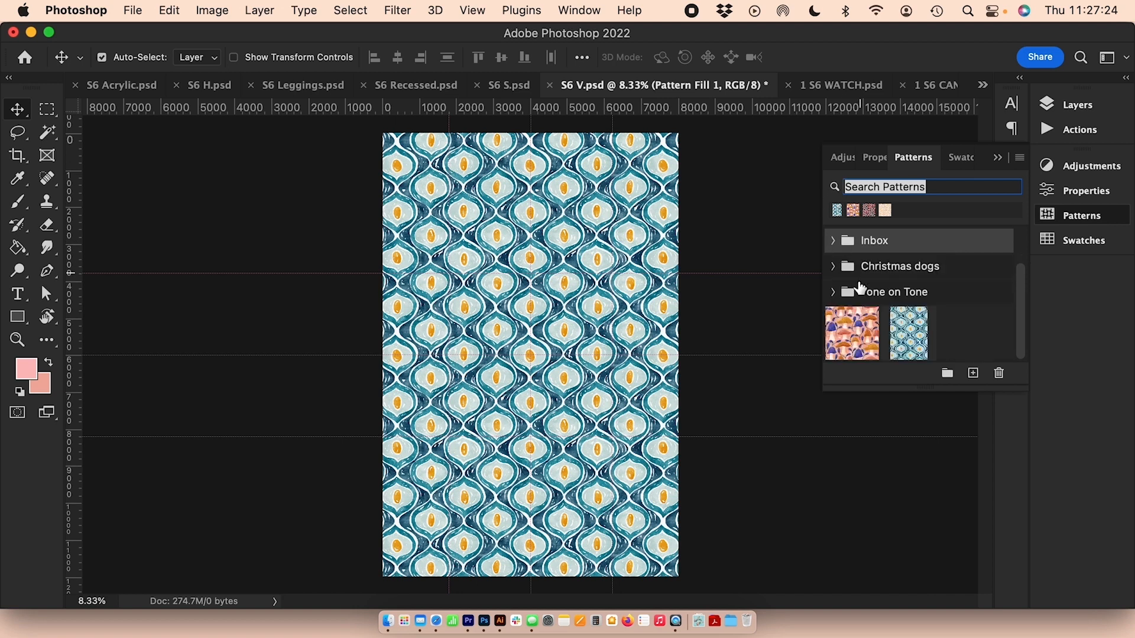
{"action": "left_click", "coordinate": [833, 266]}
{"action": "scroll", "coordinate": [966, 335], "scroll_direction": "down", "scroll_amount": 3}
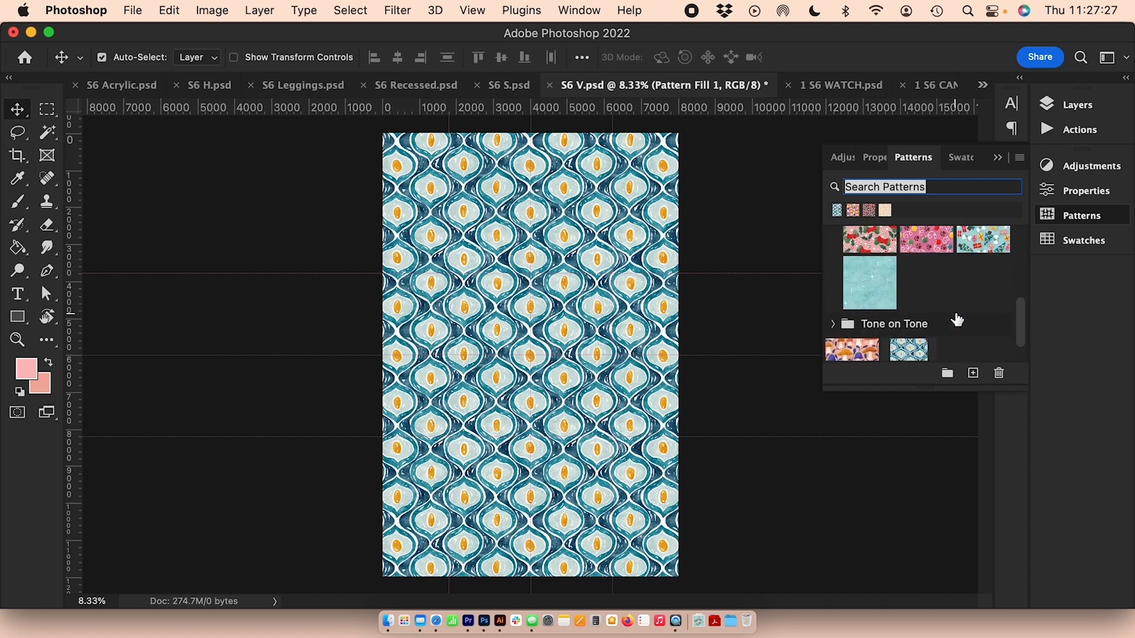
{"action": "scroll", "coordinate": [957, 319], "scroll_direction": "up", "scroll_amount": 2}
{"action": "scroll", "coordinate": [957, 318], "scroll_direction": "down", "scroll_amount": 2}
{"action": "scroll", "coordinate": [950, 302], "scroll_direction": "up", "scroll_amount": 5}
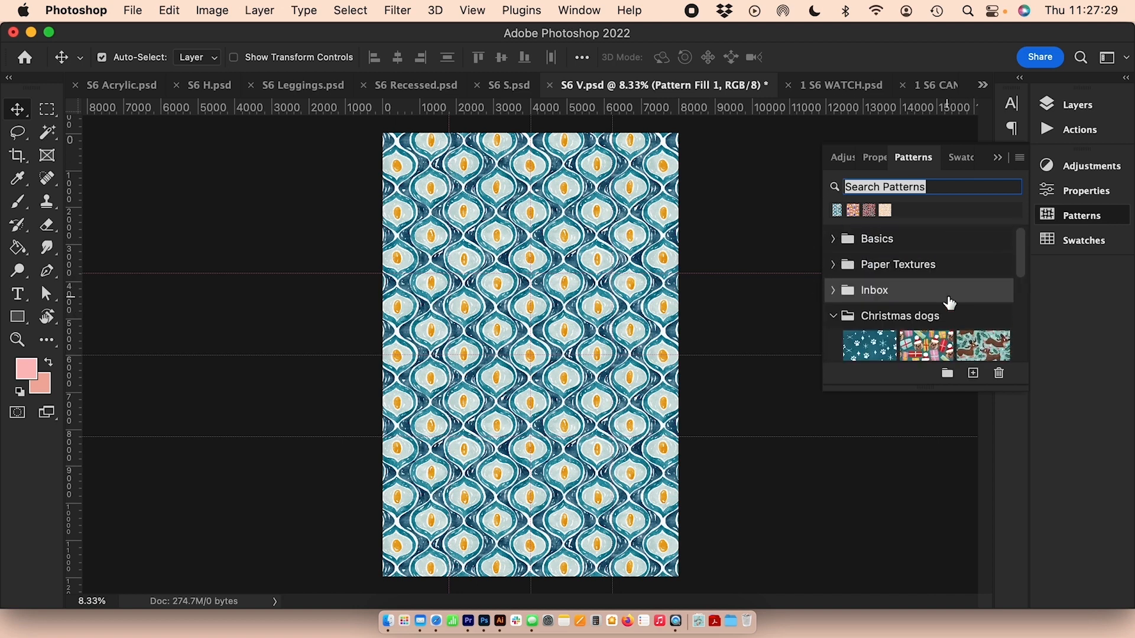
Fill the S6 V.psd canvas with the wavy rainbow stripe pattern from a pattern folder and shift its placement.
{"action": "left_click", "coordinate": [834, 266]}
{"action": "left_click", "coordinate": [834, 267]}
{"action": "left_click", "coordinate": [834, 238]}
{"action": "left_click", "coordinate": [866, 300]}
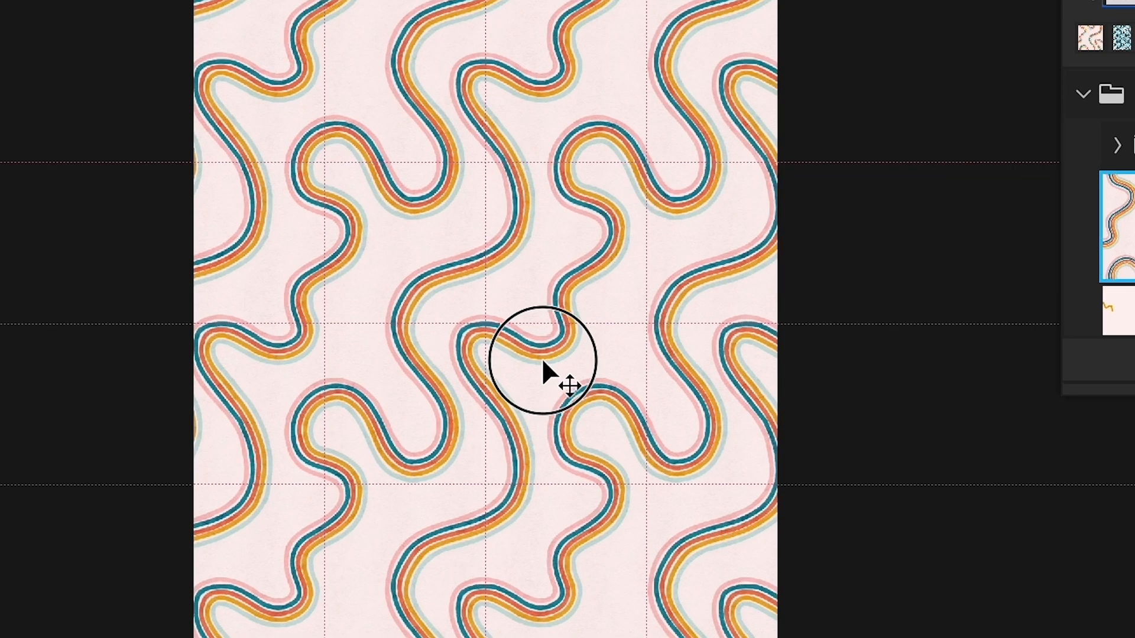
{"action": "left_click_drag", "start_coordinate": [559, 372], "coordinate": [565, 378]}
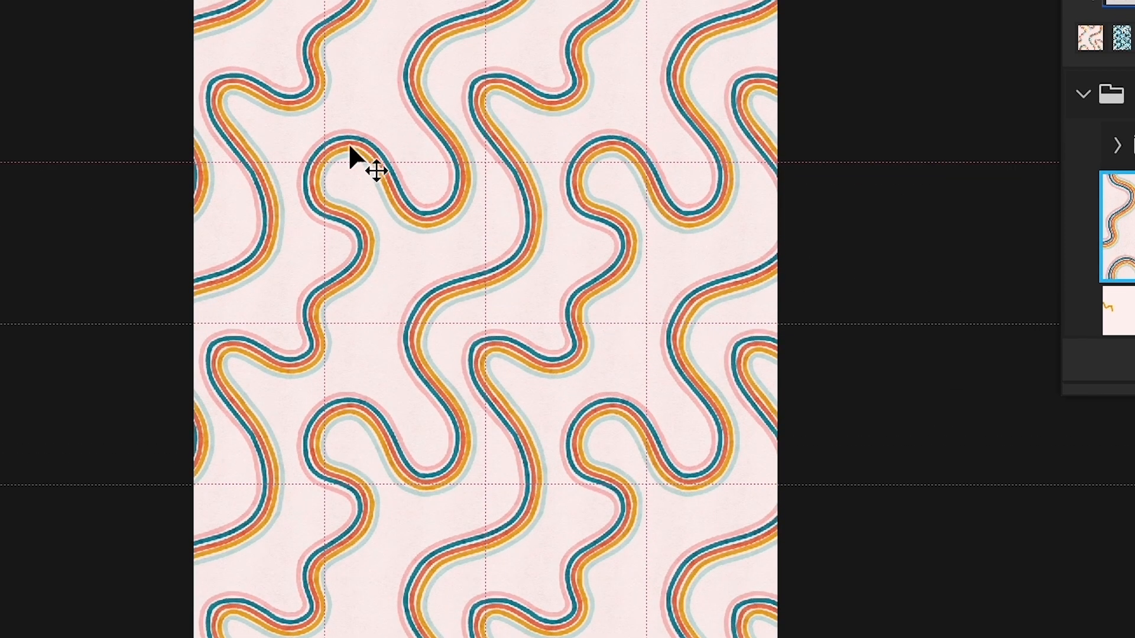
{"action": "mouse_move", "coordinate": [538, 254]}
{"action": "left_mouse_down"}
{"action": "mouse_move", "coordinate": [547, 260]}
{"action": "mouse_move", "coordinate": [541, 251]}
{"action": "mouse_move", "coordinate": [555, 238]}
{"action": "mouse_move", "coordinate": [556, 249]}
{"action": "left_mouse_up"}
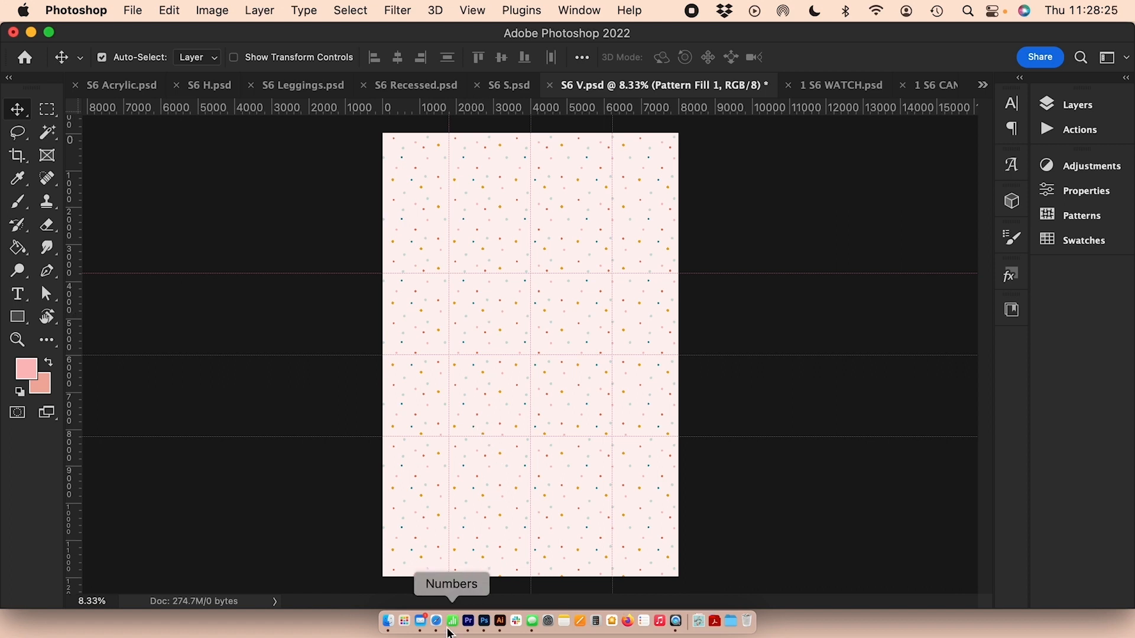
Switch to Safari and review the Society6 pixel dimension requirements page down to its alphabetical product list.
{"action": "left_click", "coordinate": [436, 621]}
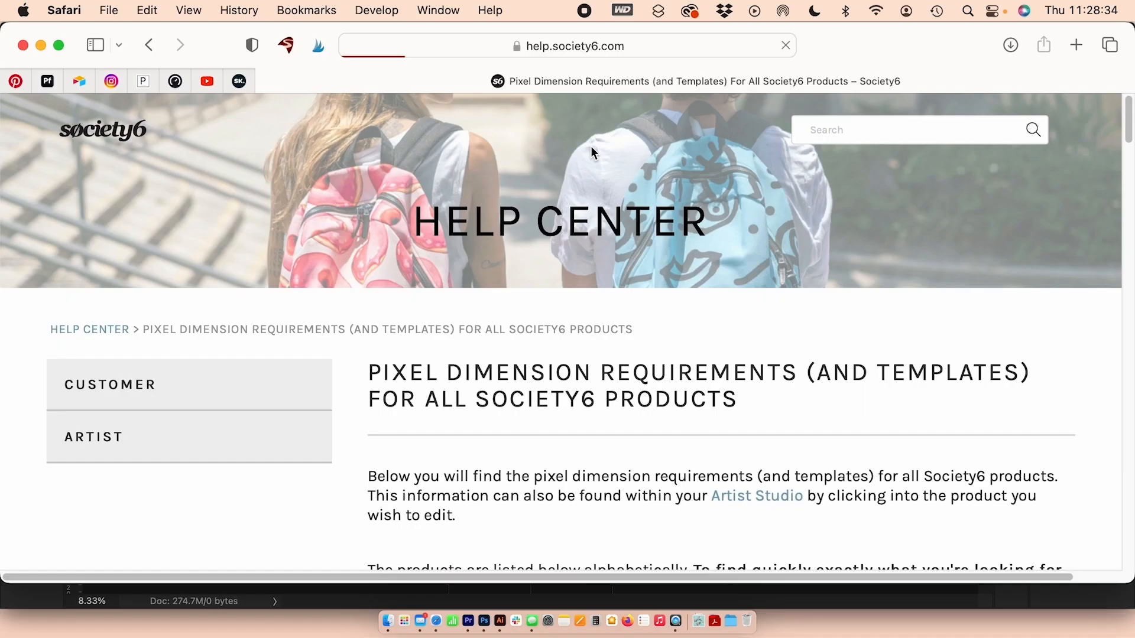
{"action": "scroll", "coordinate": [550, 249], "scroll_direction": "down", "scroll_amount": 3}
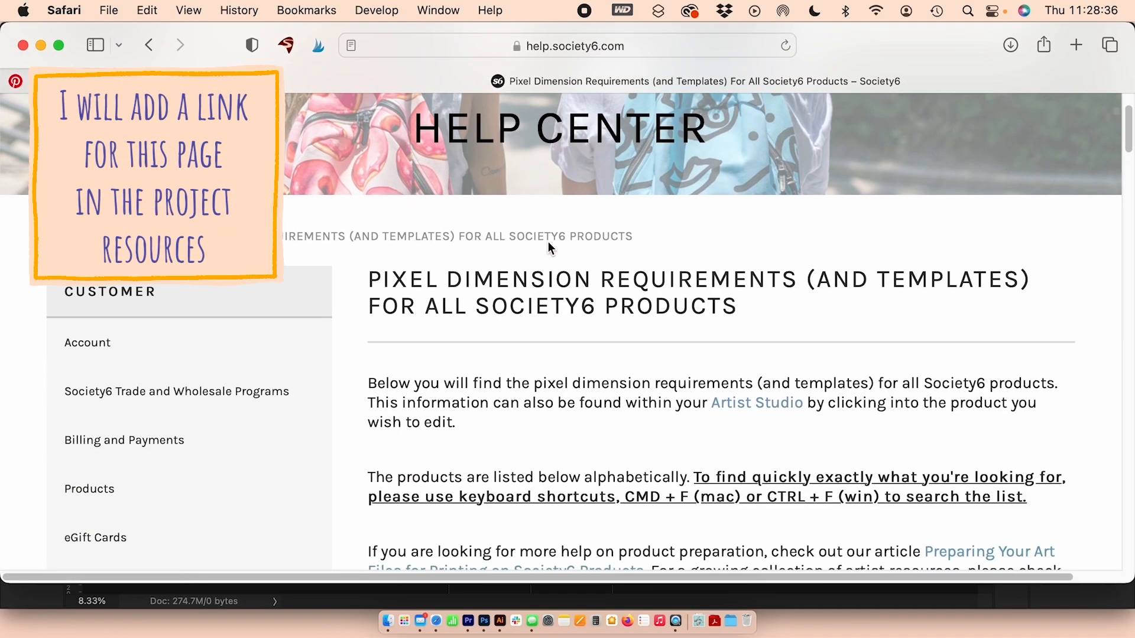
{"action": "scroll", "coordinate": [549, 249], "scroll_direction": "down", "scroll_amount": 1}
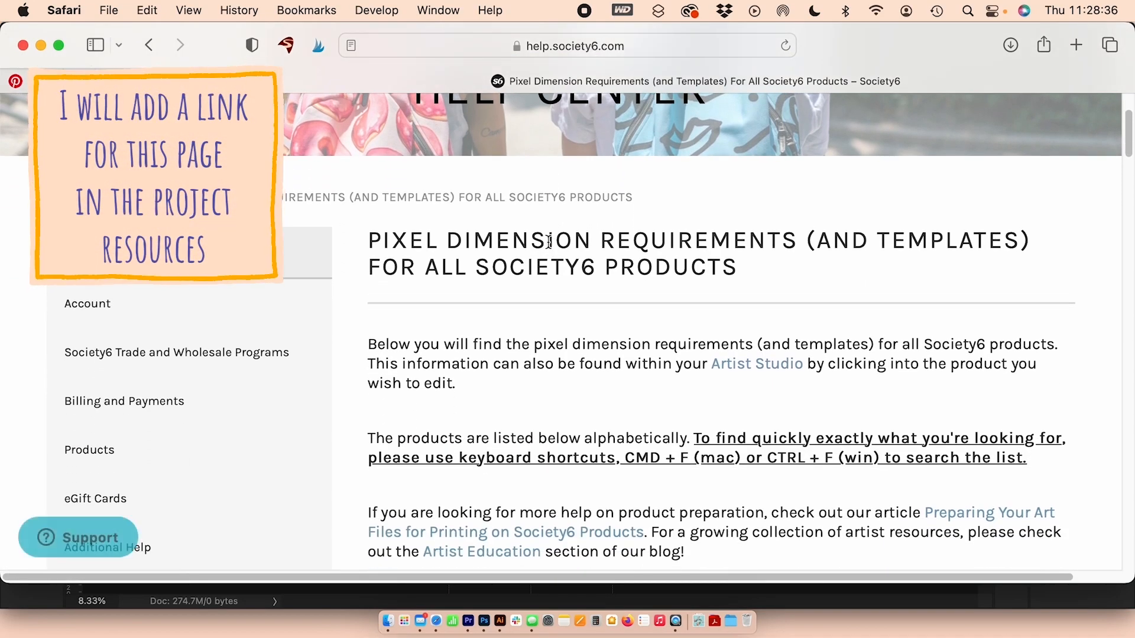
{"action": "scroll", "coordinate": [548, 242], "scroll_direction": "down", "scroll_amount": 10}
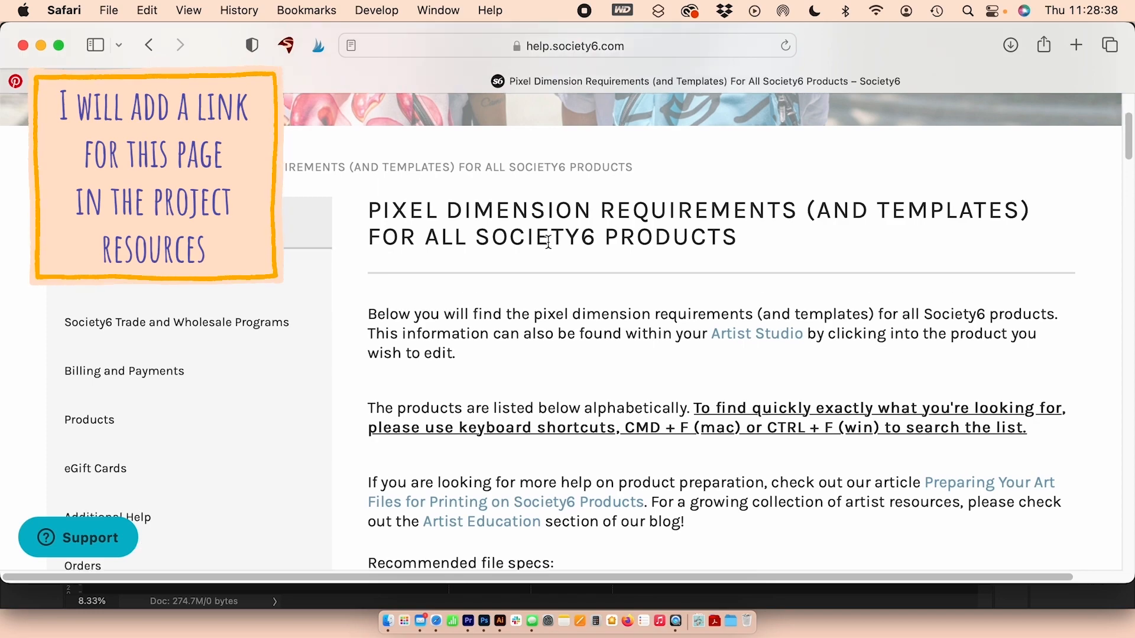
{"action": "scroll", "coordinate": [548, 243], "scroll_direction": "down", "scroll_amount": 5}
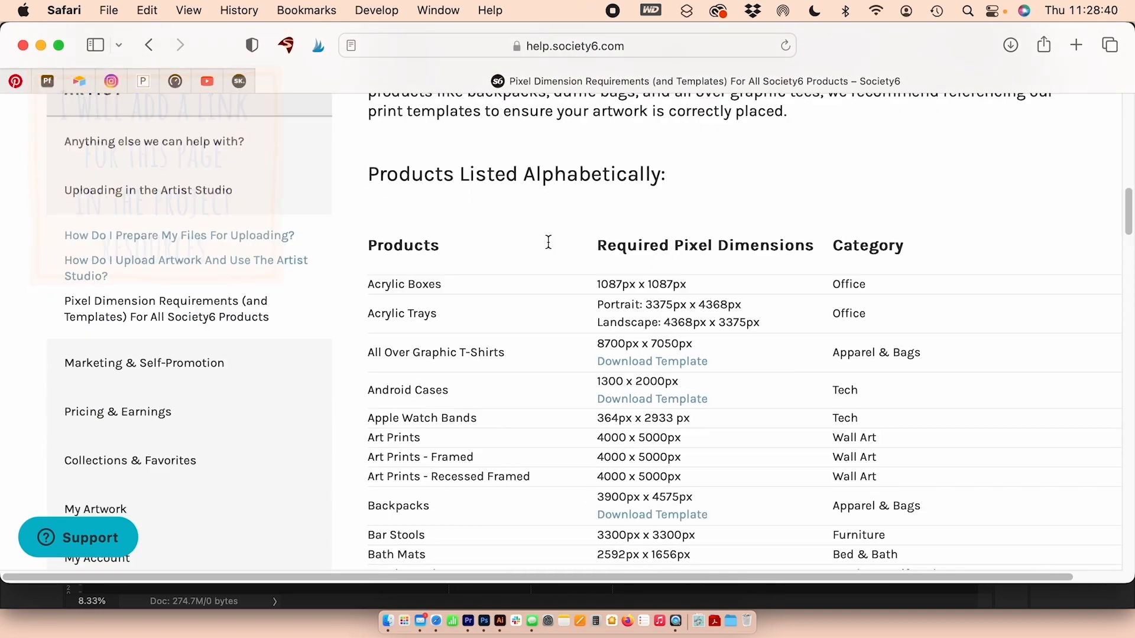
Search the requirements page for "table" and look through the listed product dimensions and the page's introductory instructions.
{"action": "key", "text": "super+f"}
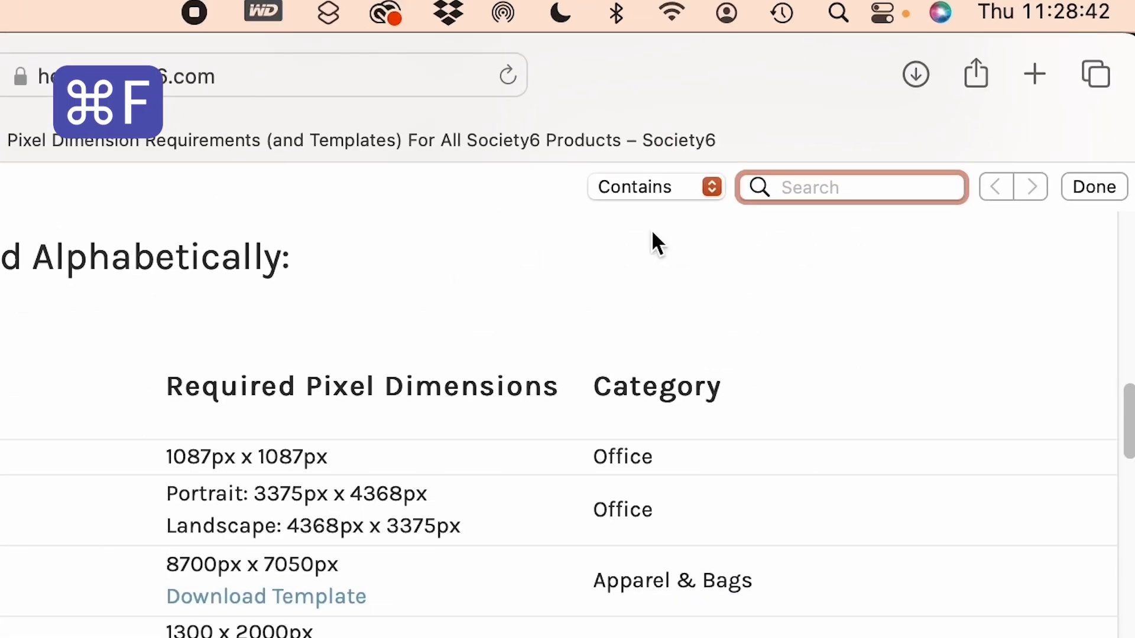
{"action": "type", "text": "table"}
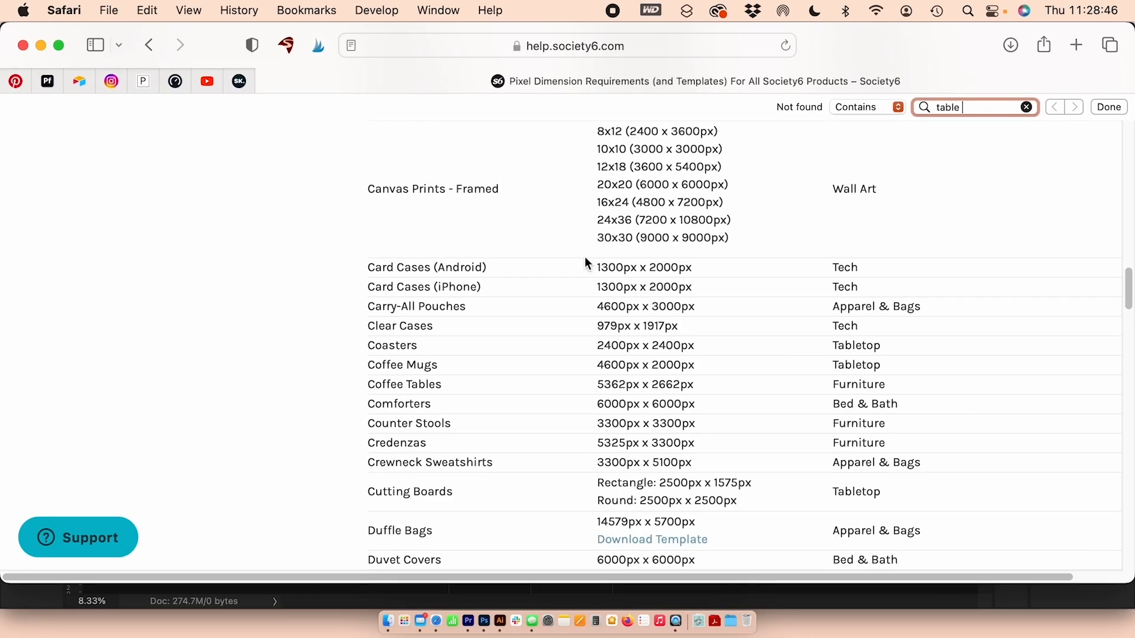
{"action": "scroll", "coordinate": [558, 324], "scroll_direction": "down", "scroll_amount": 5}
{"action": "scroll", "coordinate": [557, 324], "scroll_direction": "up", "scroll_amount": 3}
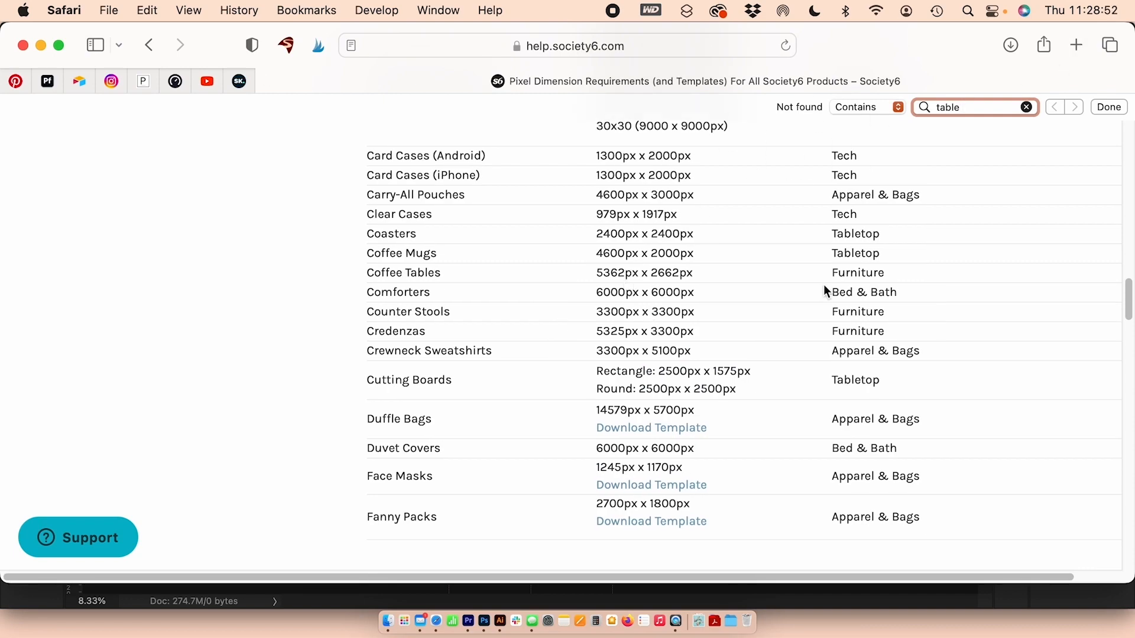
{"action": "scroll", "coordinate": [818, 280], "scroll_direction": "up", "scroll_amount": 20}
{"action": "scroll", "coordinate": [818, 275], "scroll_direction": "down", "scroll_amount": 3}
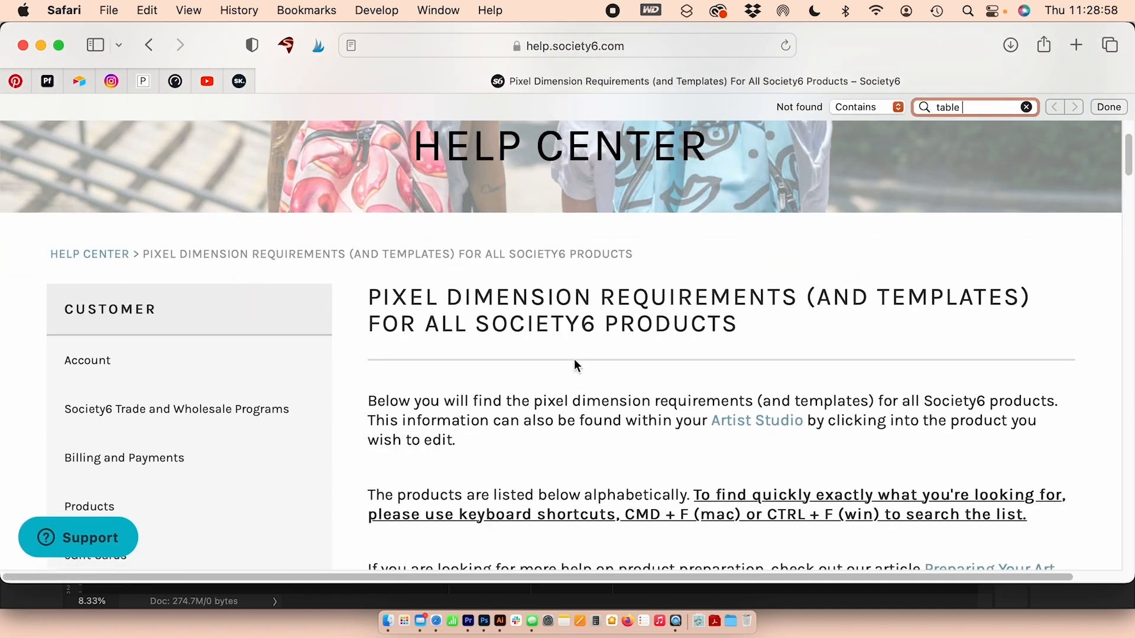
{"action": "scroll", "coordinate": [573, 359], "scroll_direction": "down", "scroll_amount": 3}
{"action": "scroll", "coordinate": [574, 359], "scroll_direction": "up", "scroll_amount": 5}
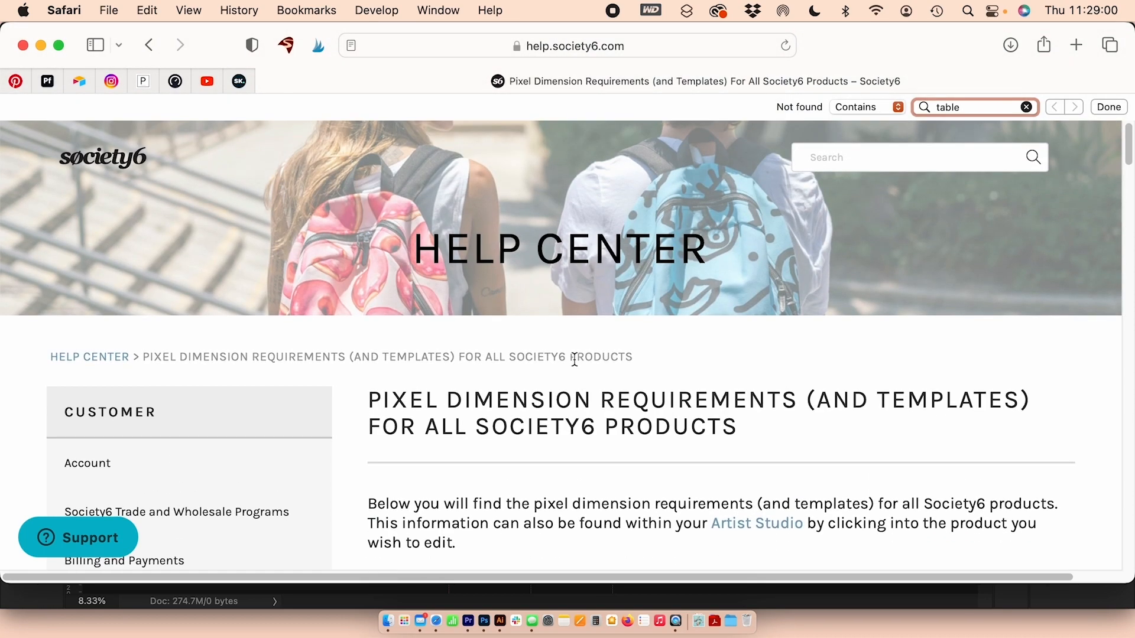
{"action": "scroll", "coordinate": [597, 453], "scroll_direction": "down", "scroll_amount": 10}
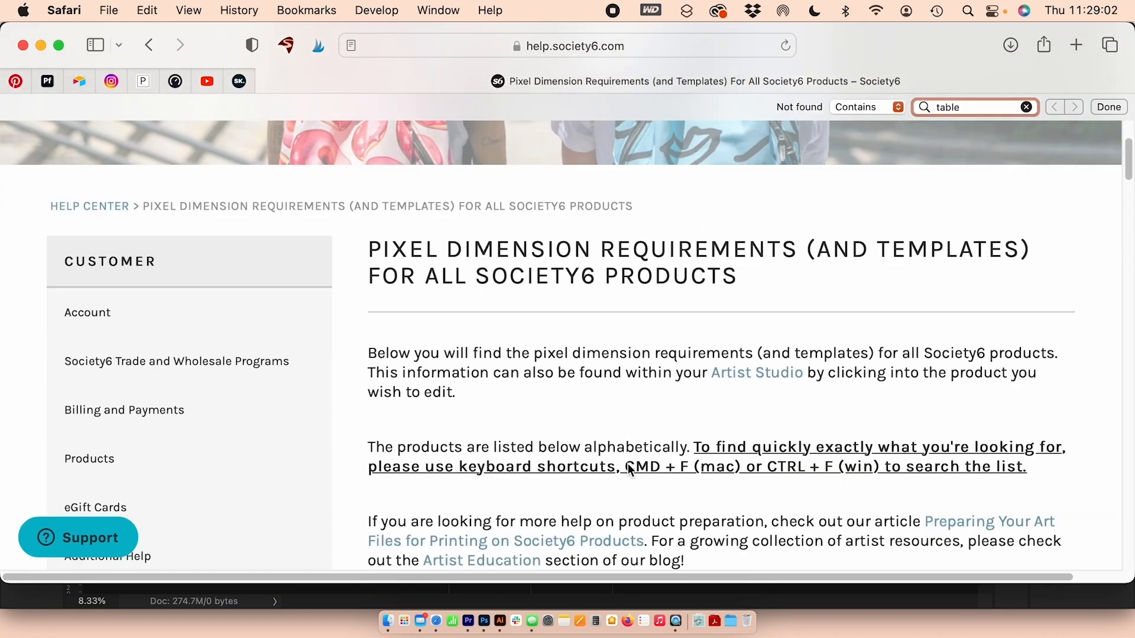
{"action": "scroll", "coordinate": [597, 452], "scroll_direction": "up", "scroll_amount": 10}
Go to the Society6 Artist Studio and open the Late Summer Floral design for editing.
{"action": "left_click", "coordinate": [659, 53]}
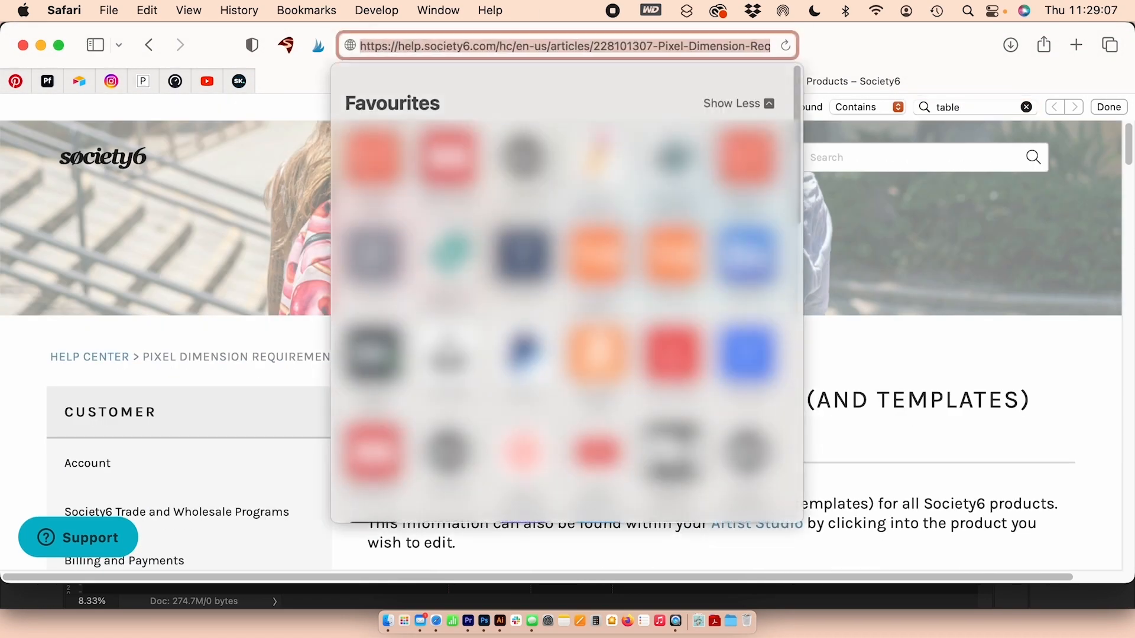
{"action": "left_click", "coordinate": [683, 444]}
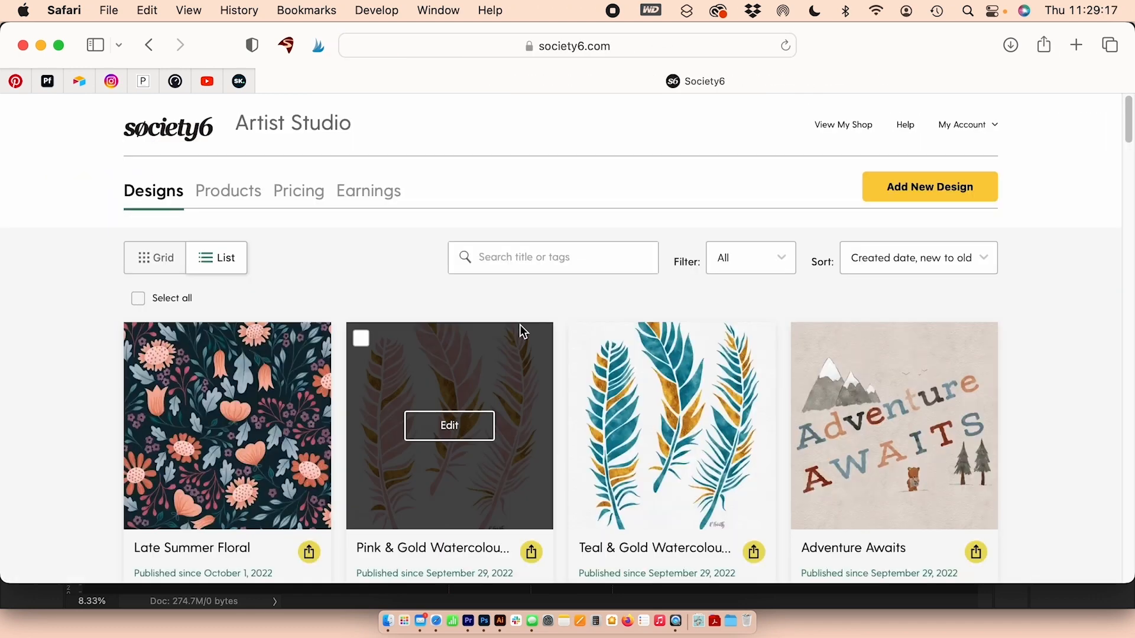
{"action": "scroll", "coordinate": [522, 331], "scroll_direction": "down", "scroll_amount": 3}
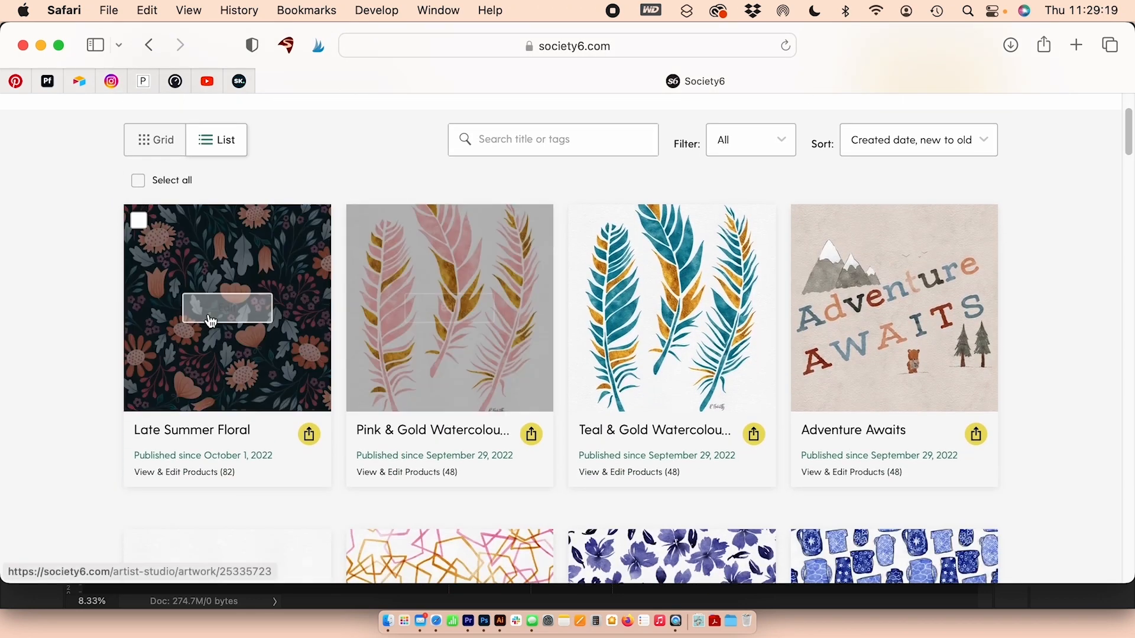
{"action": "left_click", "coordinate": [225, 311]}
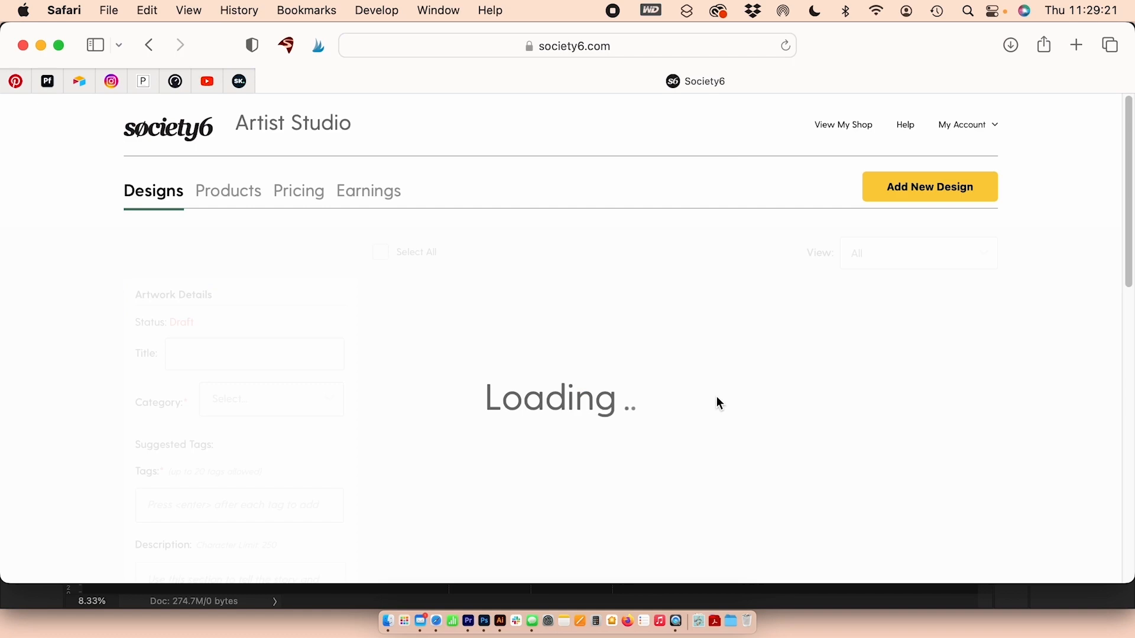
Open the Table Runner product editor from the Tabletop products of Late Summer Floral.
{"action": "scroll", "coordinate": [640, 303], "scroll_direction": "down", "scroll_amount": 4}
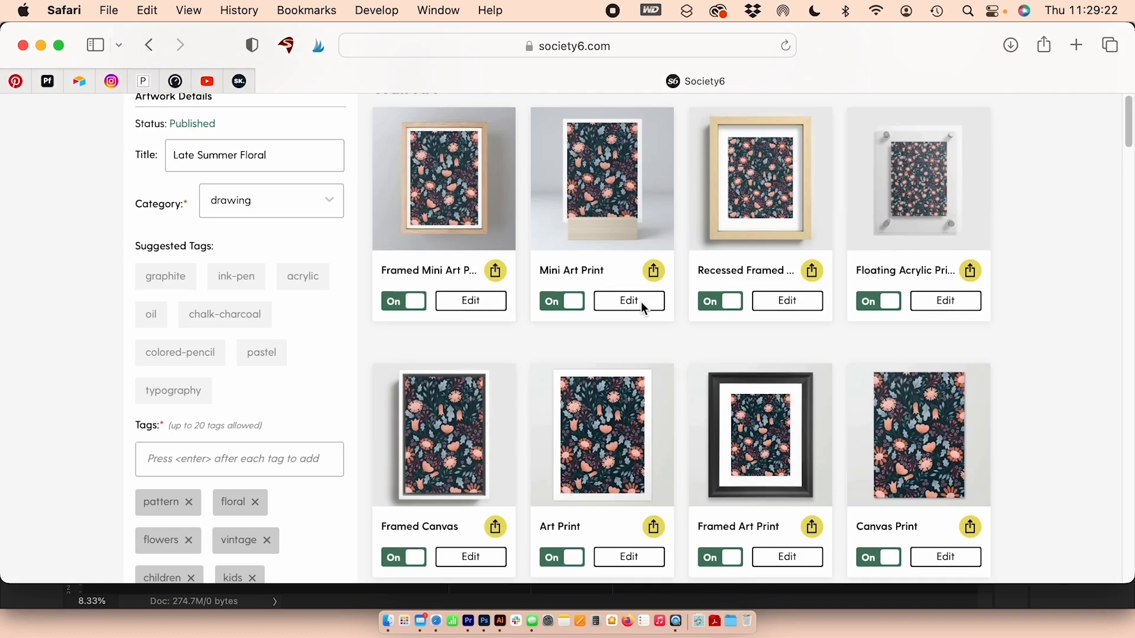
{"action": "scroll", "coordinate": [641, 301], "scroll_direction": "down", "scroll_amount": 20}
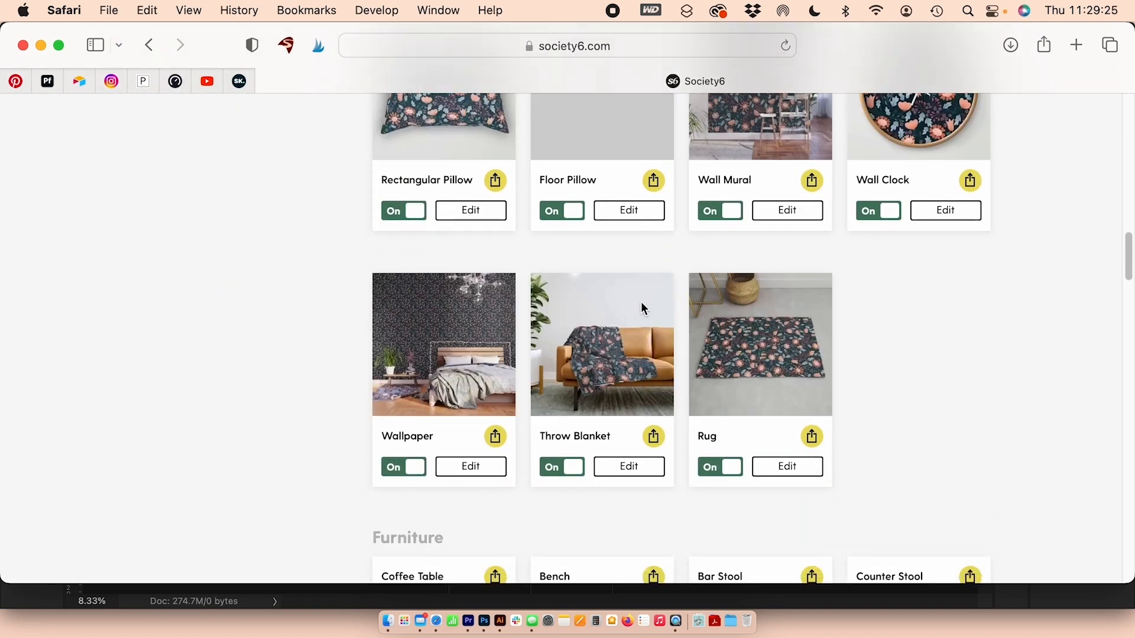
{"action": "scroll", "coordinate": [641, 305], "scroll_direction": "down", "scroll_amount": 15}
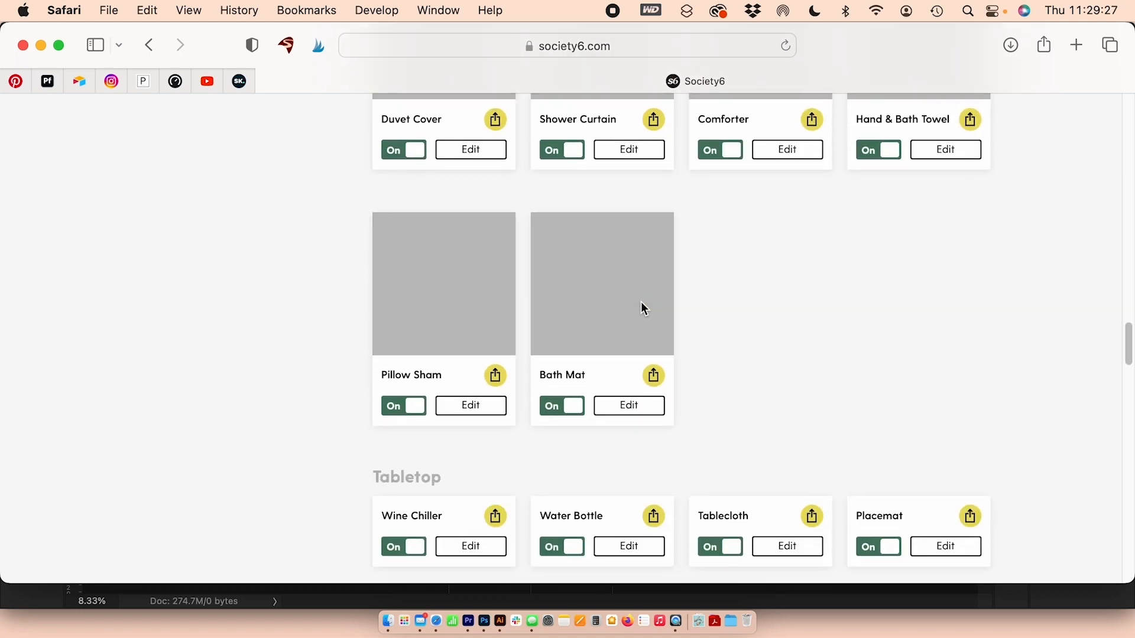
{"action": "scroll", "coordinate": [641, 307], "scroll_direction": "down", "scroll_amount": 6}
{"action": "scroll", "coordinate": [564, 353], "scroll_direction": "down", "scroll_amount": 4}
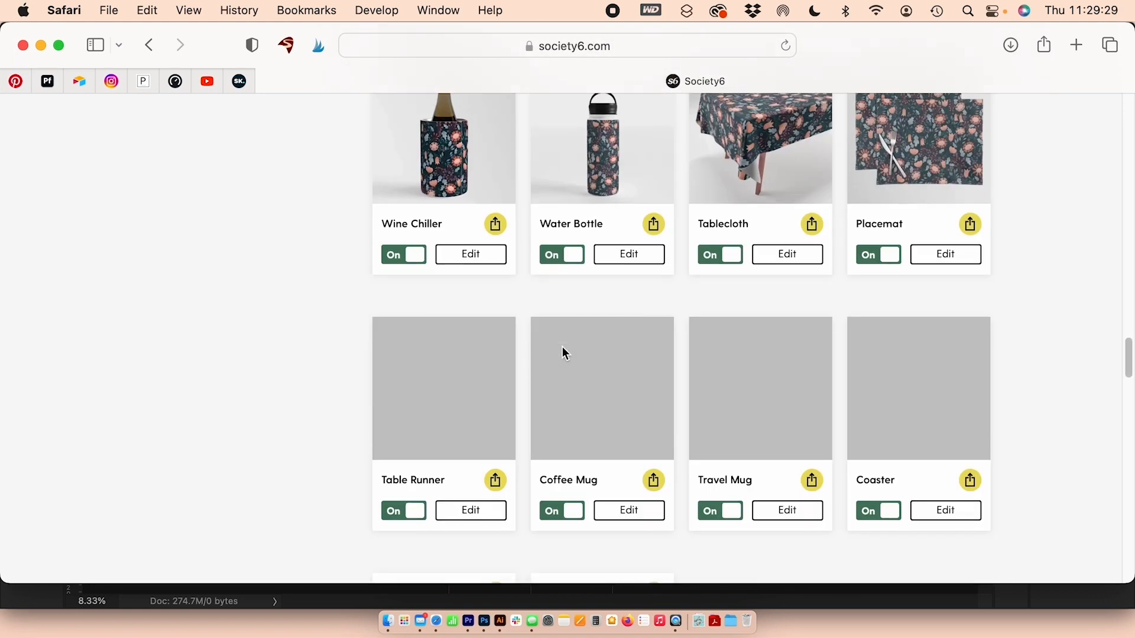
{"action": "scroll", "coordinate": [562, 350], "scroll_direction": "down", "scroll_amount": 5}
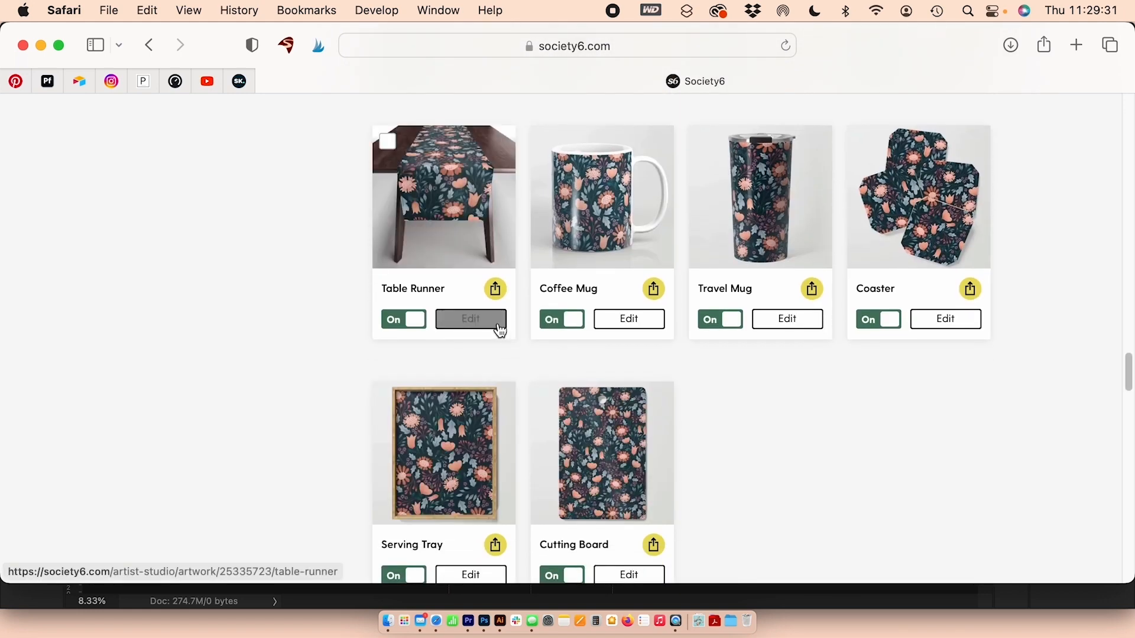
{"action": "left_click", "coordinate": [498, 326]}
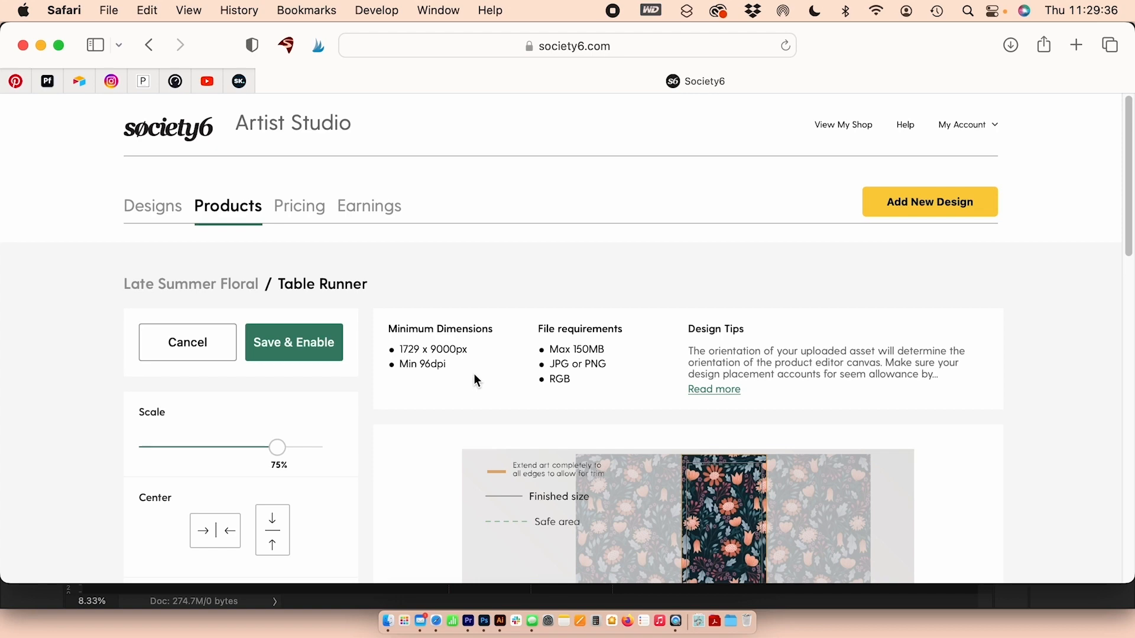
Switch to Photoshop and create a new RGB document 1729 px wide and 9000 px high at 300 ppi with a transparent background.
{"action": "scroll", "coordinate": [476, 380], "scroll_direction": "down", "scroll_amount": 2}
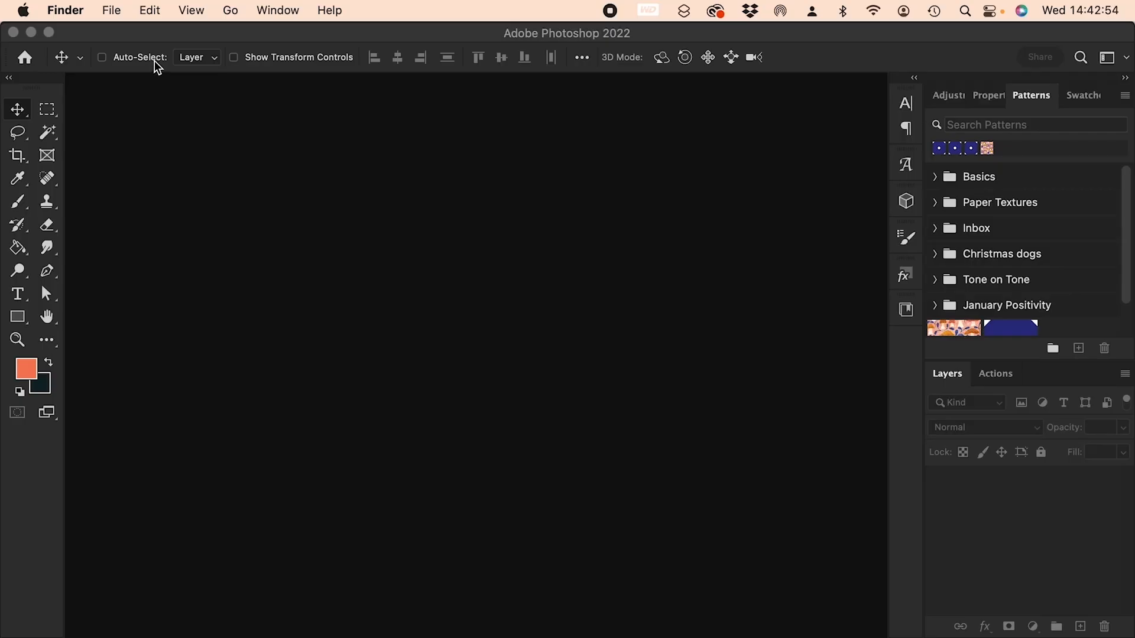
{"action": "left_click", "coordinate": [118, 133]}
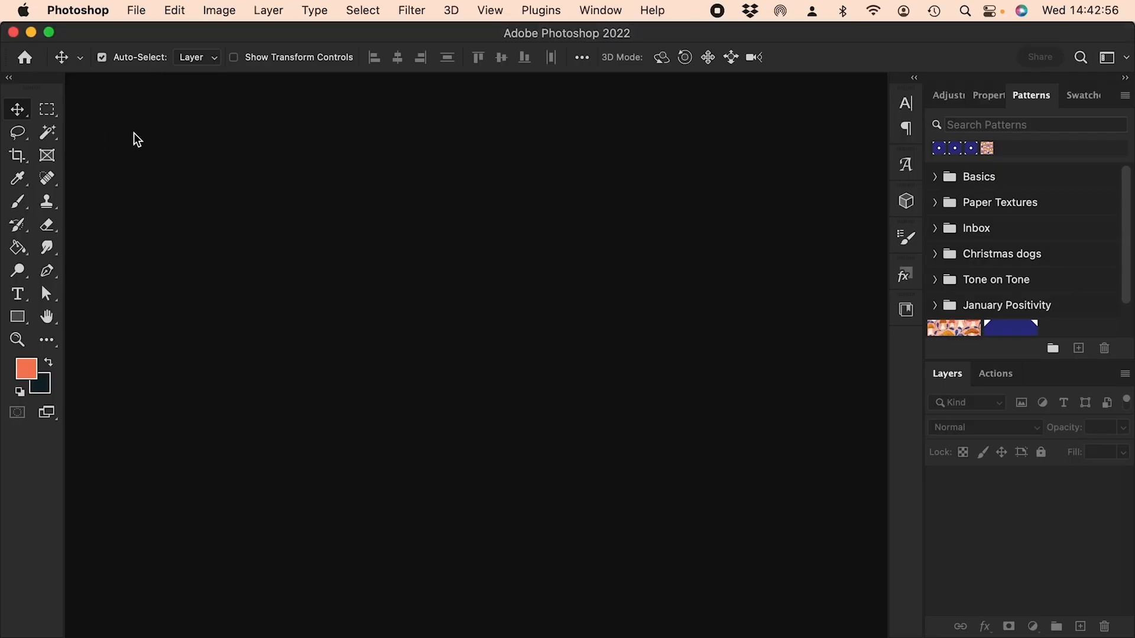
{"action": "left_click", "coordinate": [136, 10]}
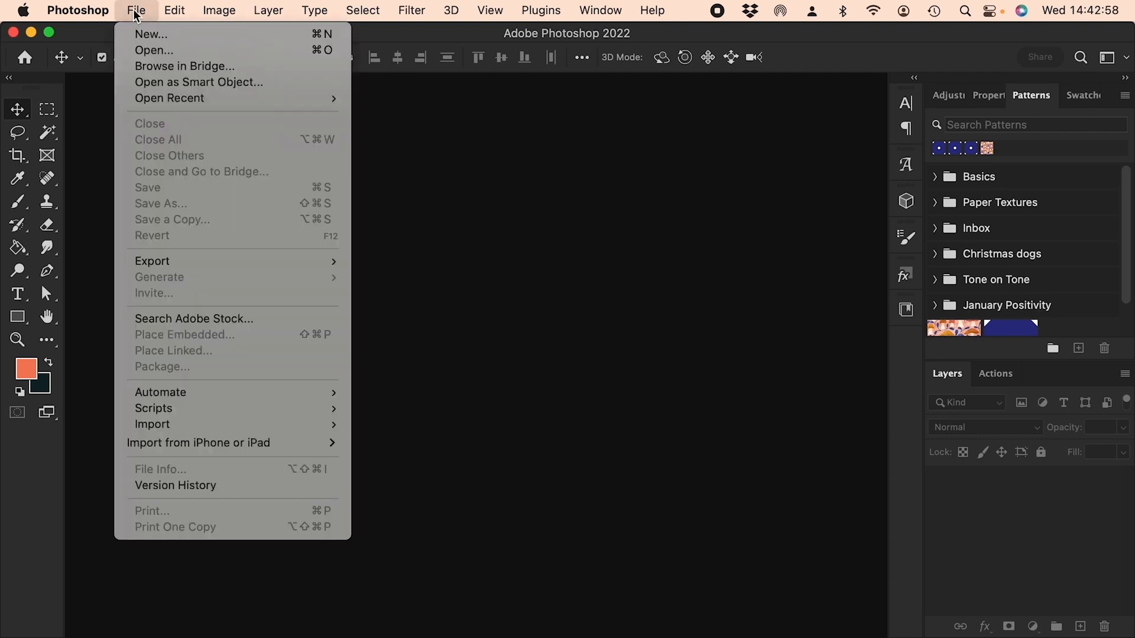
{"action": "left_click", "coordinate": [155, 35]}
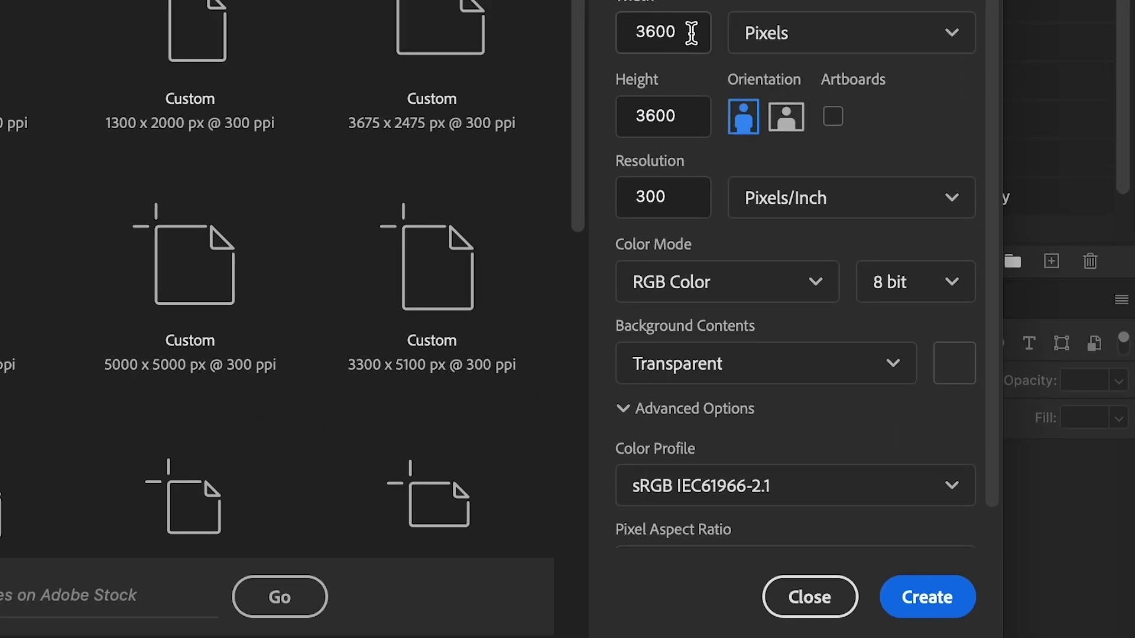
{"action": "left_click_drag", "start_coordinate": [836, 196], "coordinate": [766, 192]}
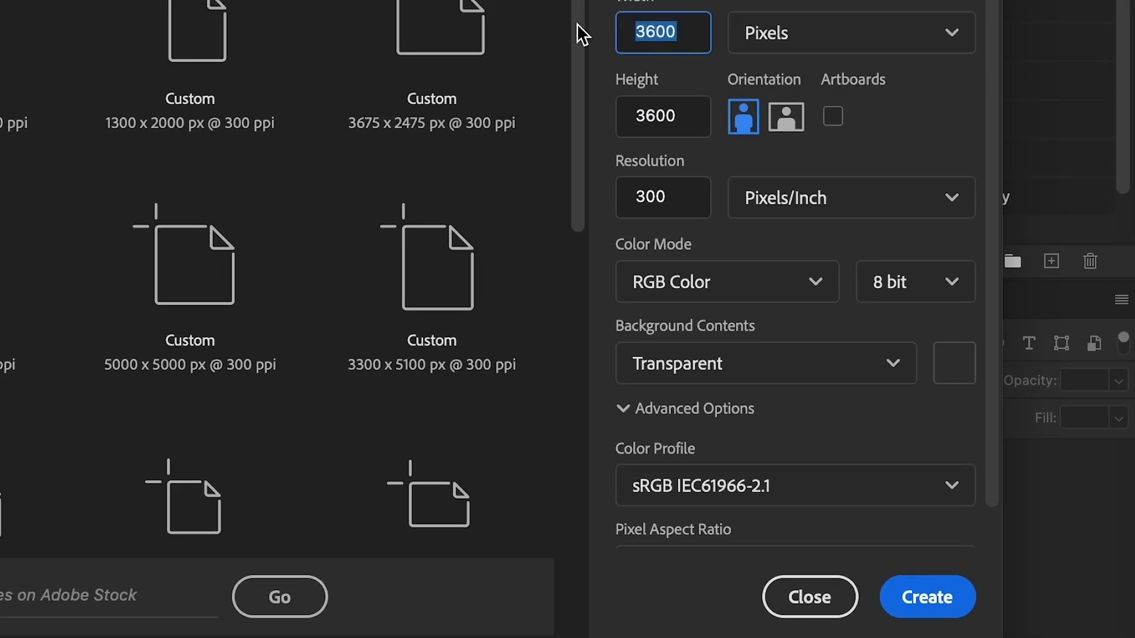
{"action": "type", "text": "1729"}
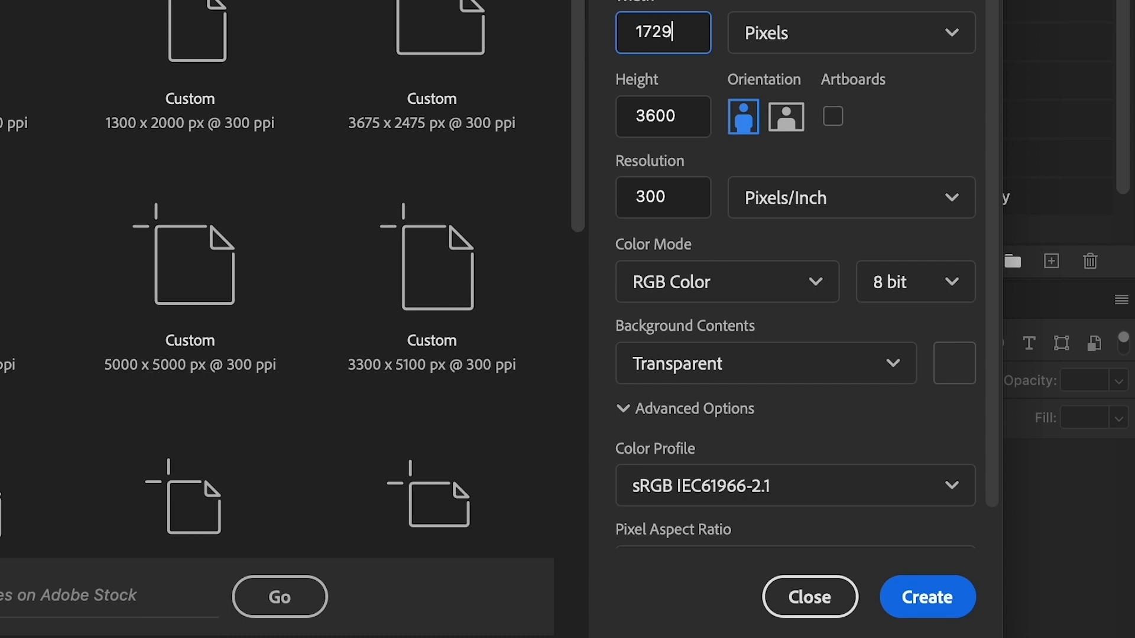
{"action": "key", "text": "Tab"}
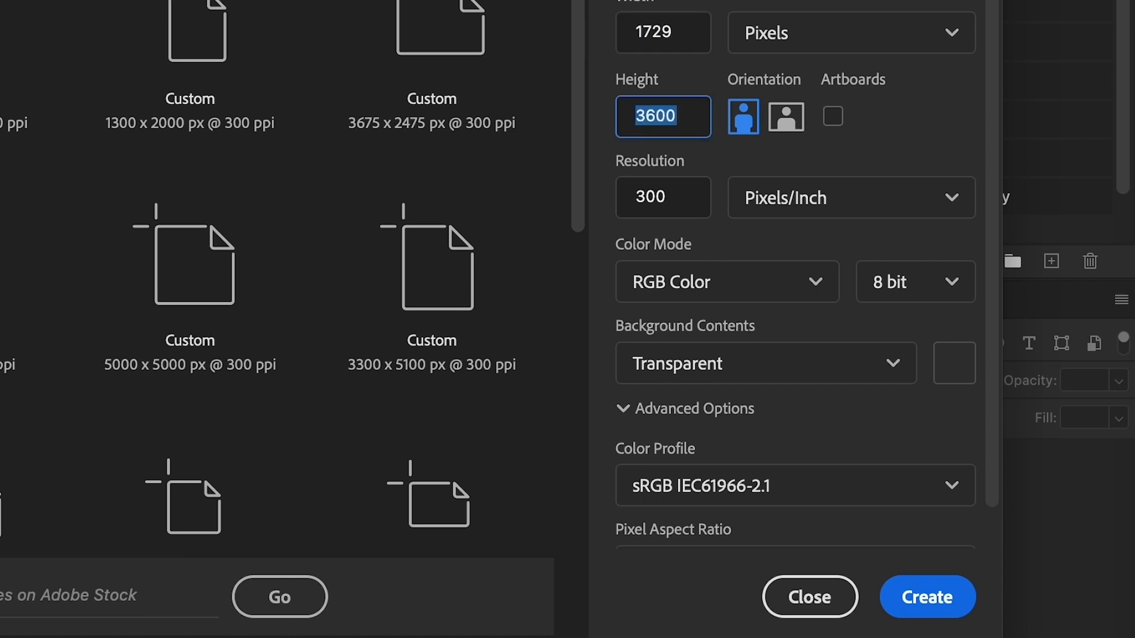
{"action": "type", "text": "9000"}
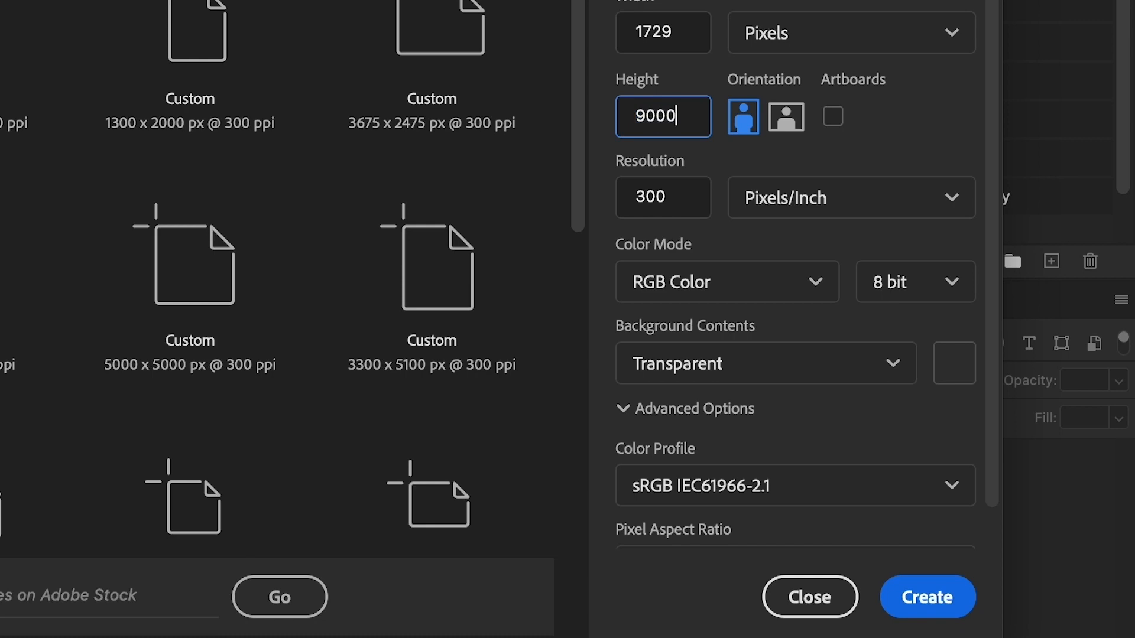
{"action": "key", "text": "Tab"}
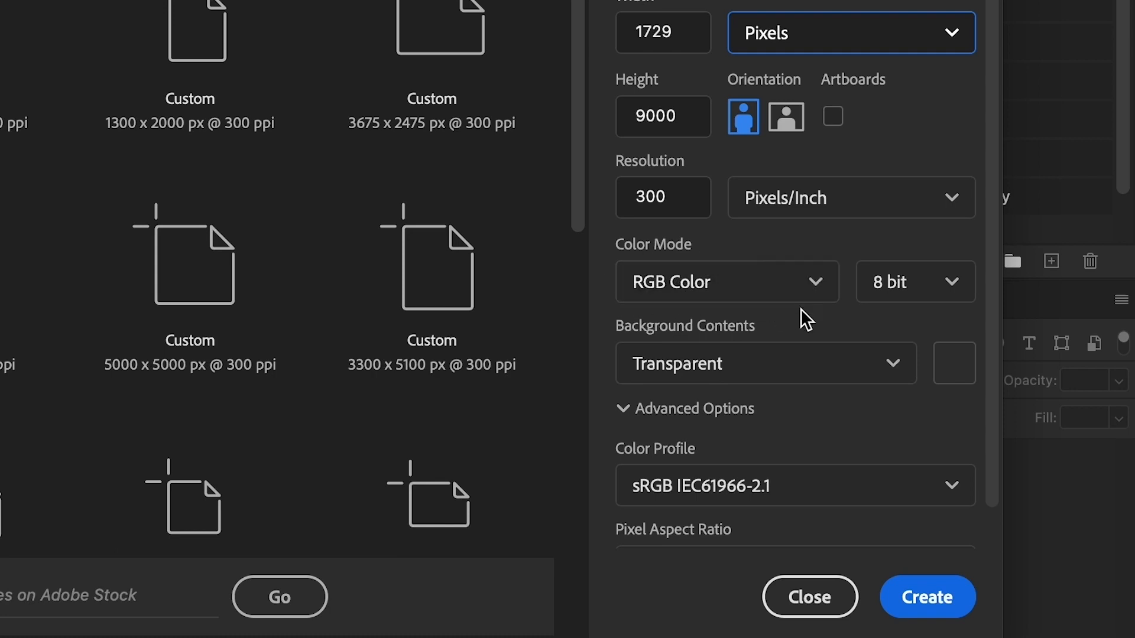
{"action": "scroll", "coordinate": [772, 315], "scroll_direction": "down", "scroll_amount": 2}
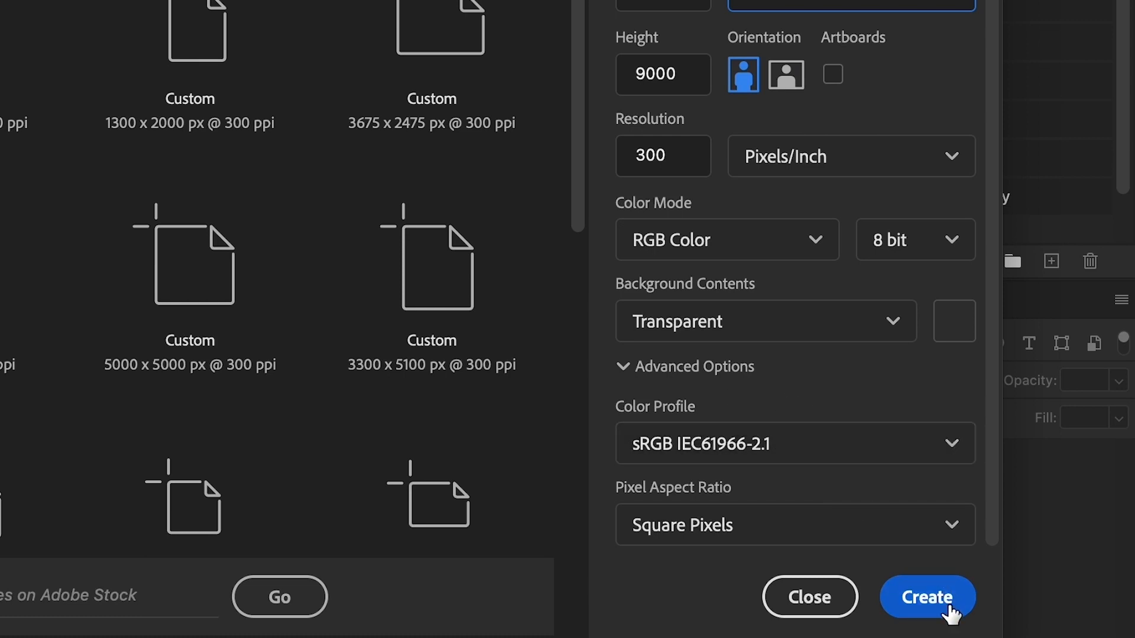
{"action": "left_click", "coordinate": [925, 599]}
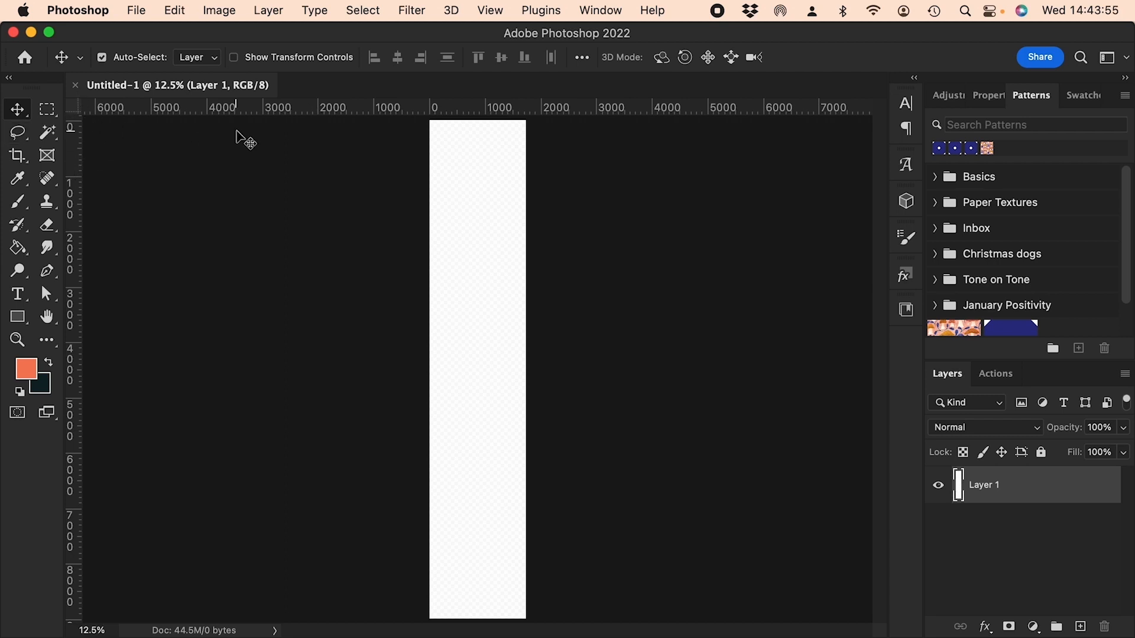
Check that snapping is enabled, then add a horizontal guide at 4500 px and a vertical guide through the canvas centre.
{"action": "left_click", "coordinate": [505, 11]}
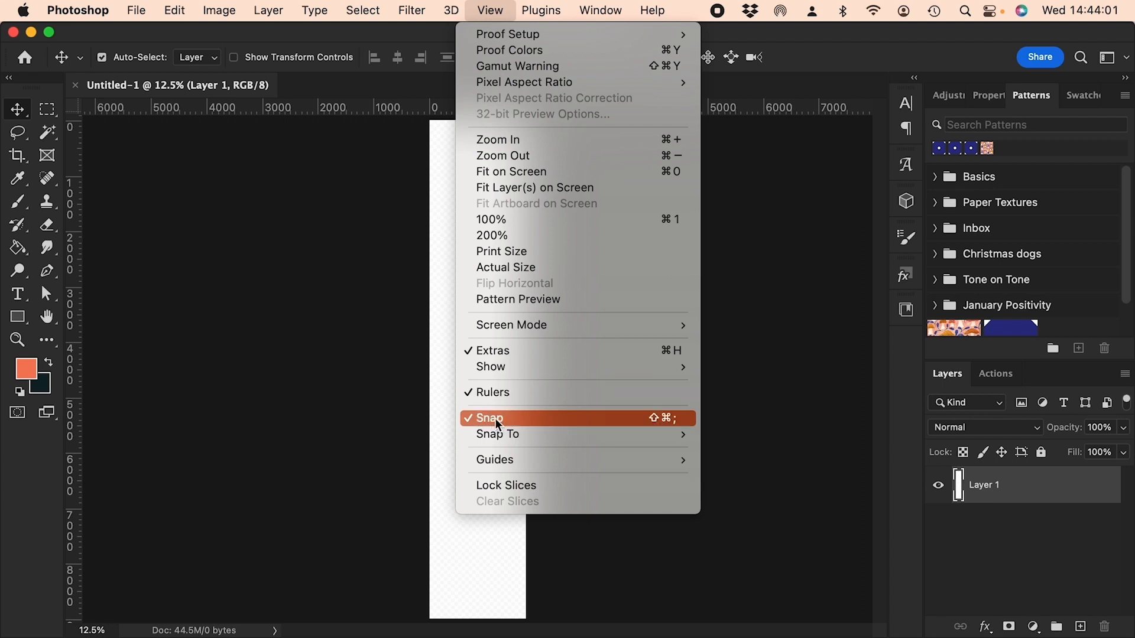
{"action": "left_click", "coordinate": [296, 268]}
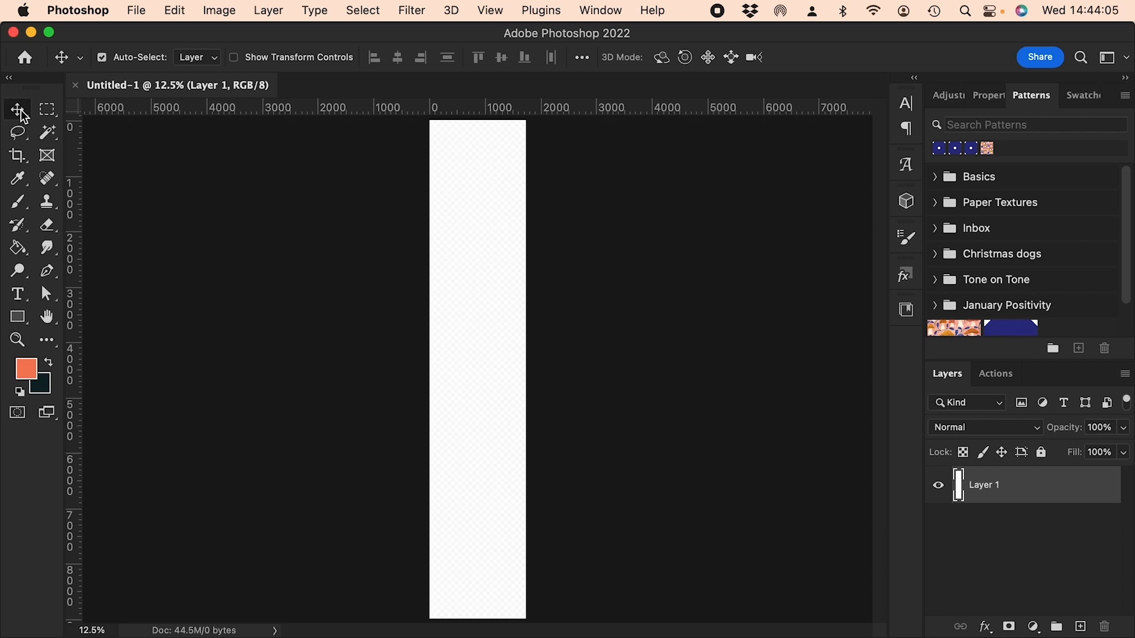
{"action": "key", "text": "v"}
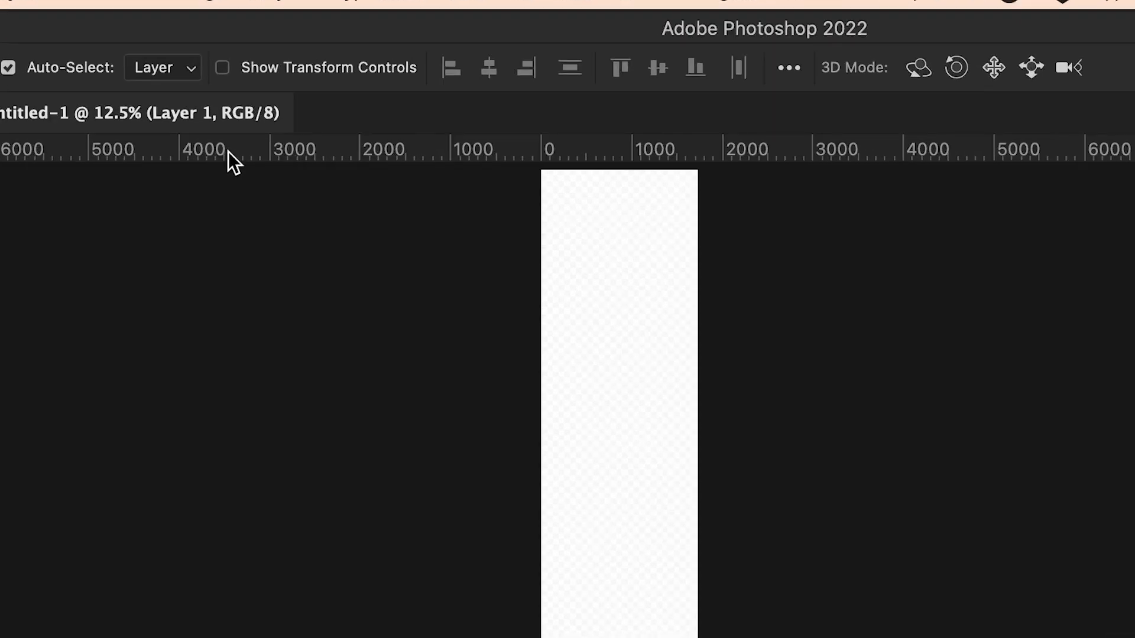
{"action": "left_click_drag", "start_coordinate": [232, 147], "coordinate": [268, 395]}
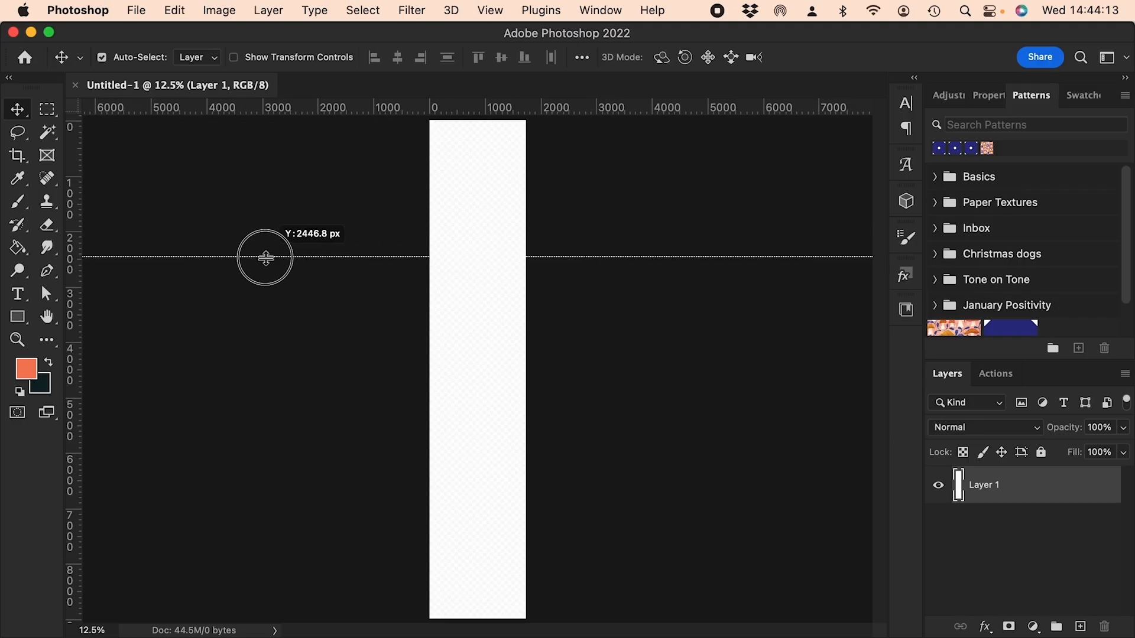
{"action": "left_click_drag", "start_coordinate": [265, 257], "coordinate": [280, 368]}
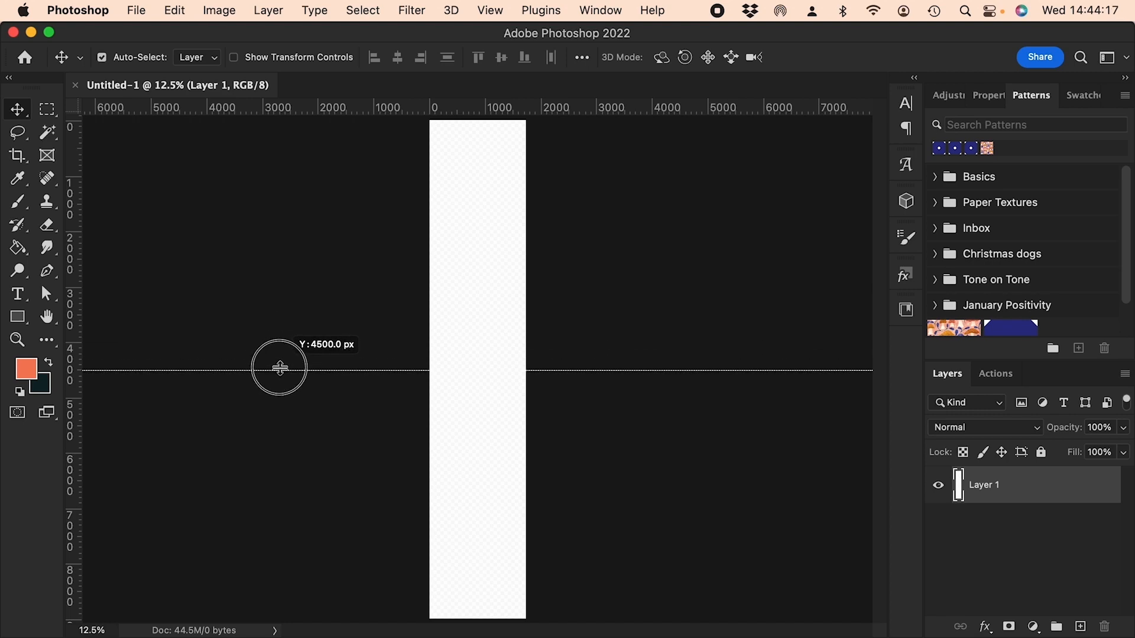
{"action": "left_click_drag", "start_coordinate": [280, 368], "coordinate": [280, 369]}
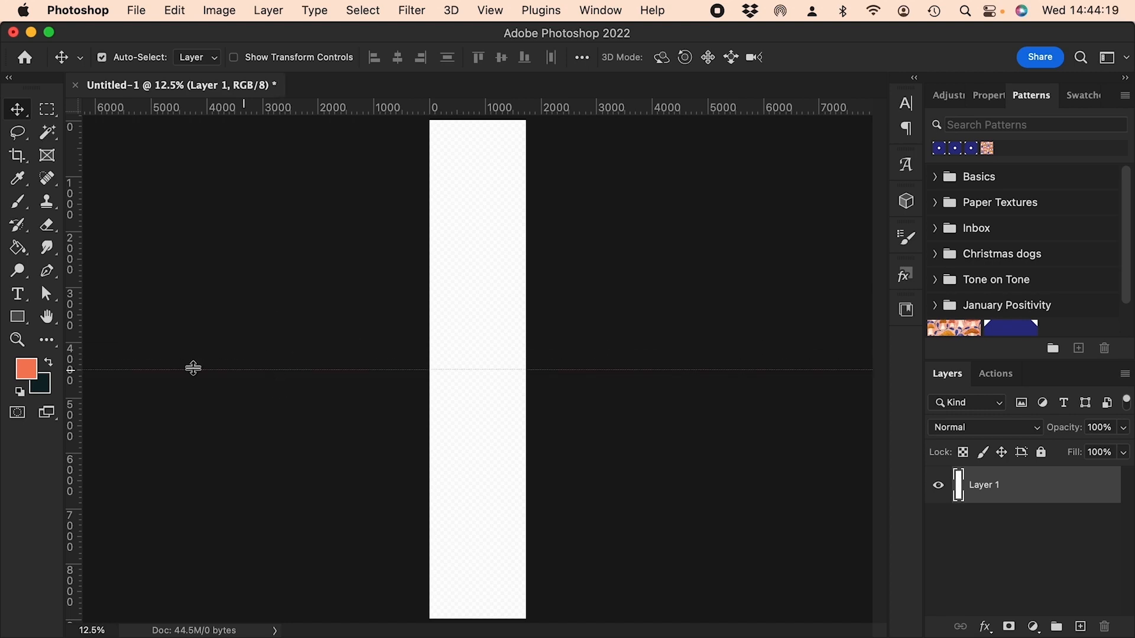
{"action": "left_click_drag", "start_coordinate": [76, 378], "coordinate": [480, 437]}
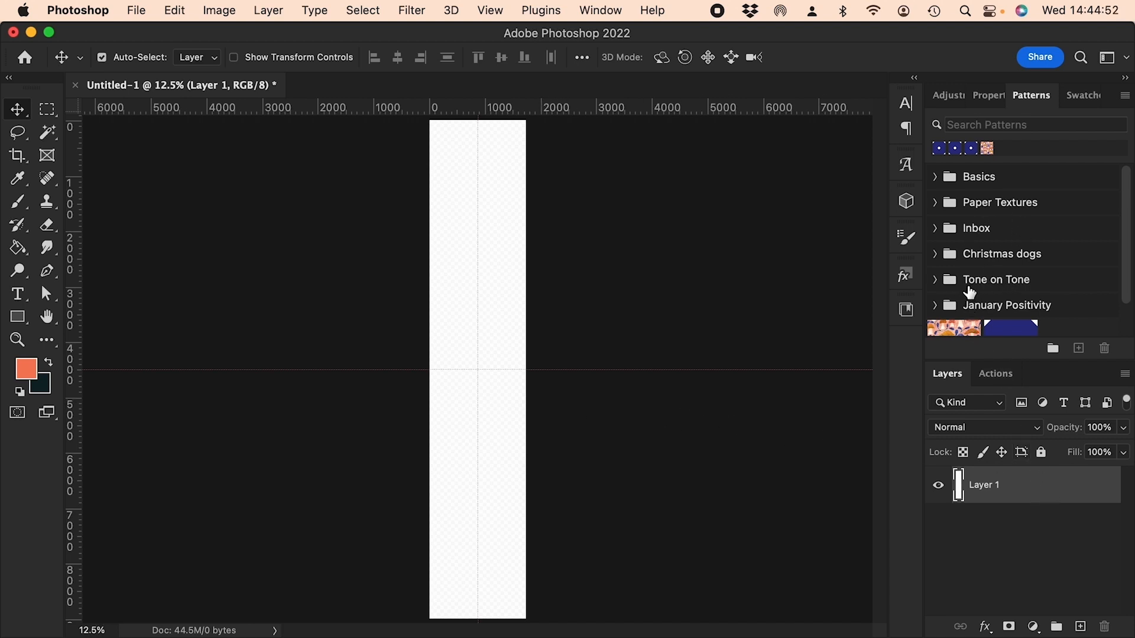
Fill the canvas with the mushroom pattern and shift it so a column of blue mushrooms is centred on the vertical guide.
{"action": "scroll", "coordinate": [969, 278], "scroll_direction": "down", "scroll_amount": 2}
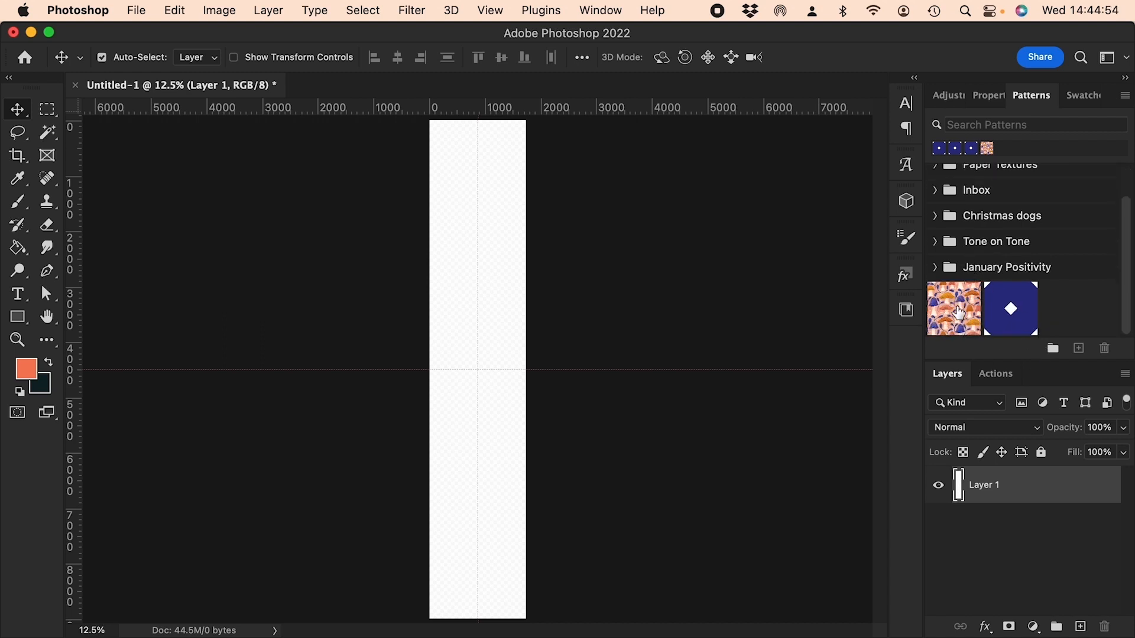
{"action": "left_click", "coordinate": [958, 317]}
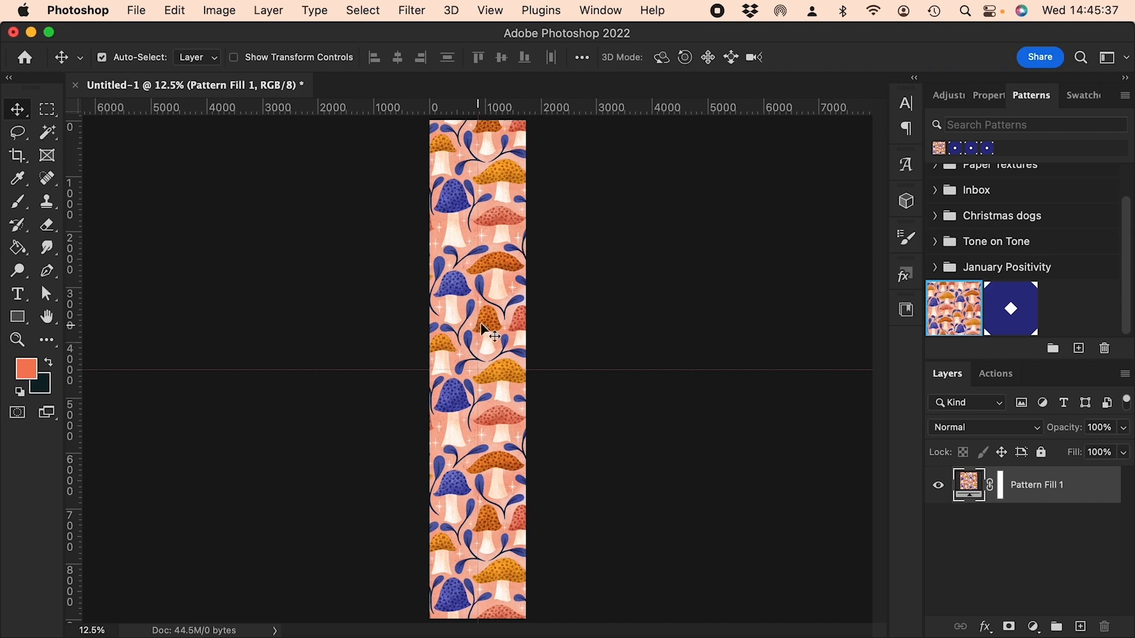
{"action": "left_click_drag", "start_coordinate": [454, 288], "coordinate": [482, 290]}
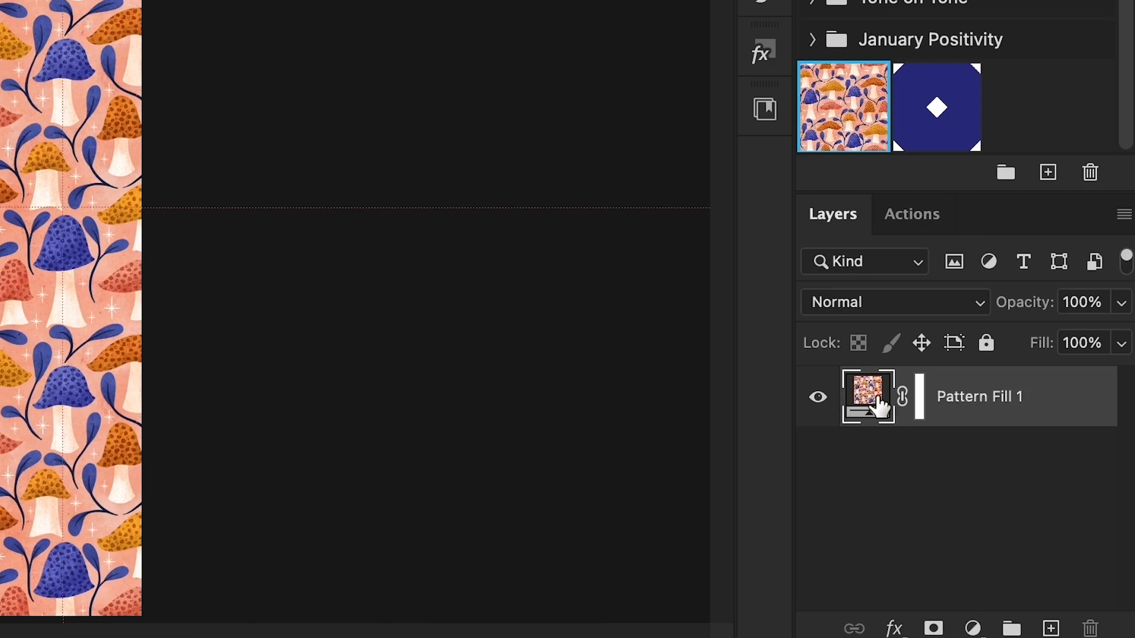
Set the scale of the mushroom pattern fill to 50%.
{"action": "double_click", "coordinate": [879, 407]}
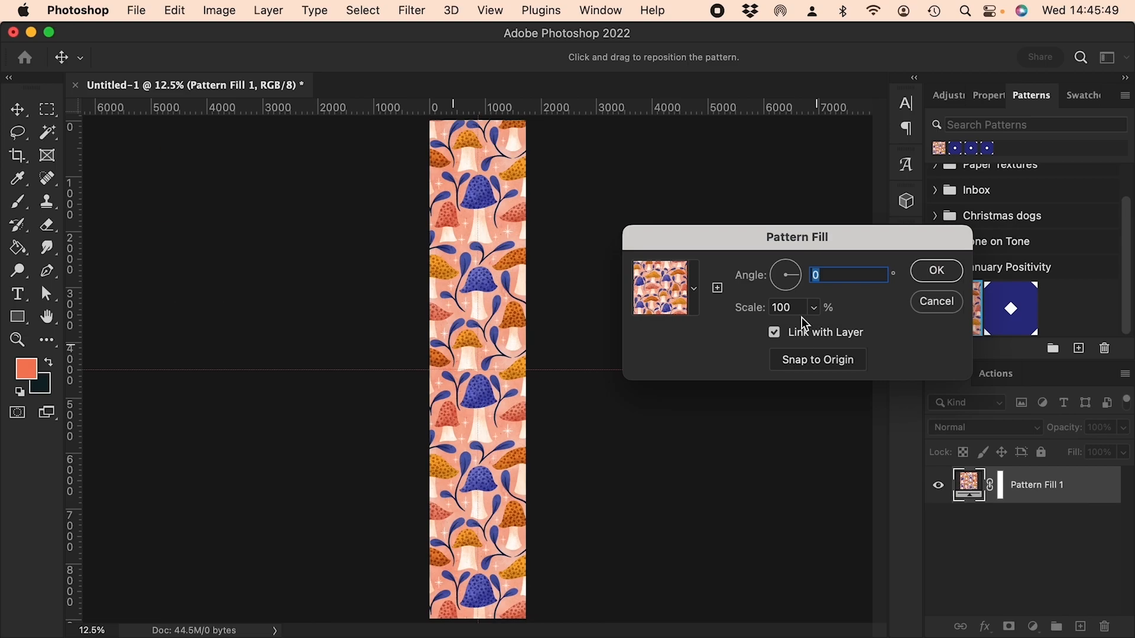
{"action": "double_click", "coordinate": [797, 306]}
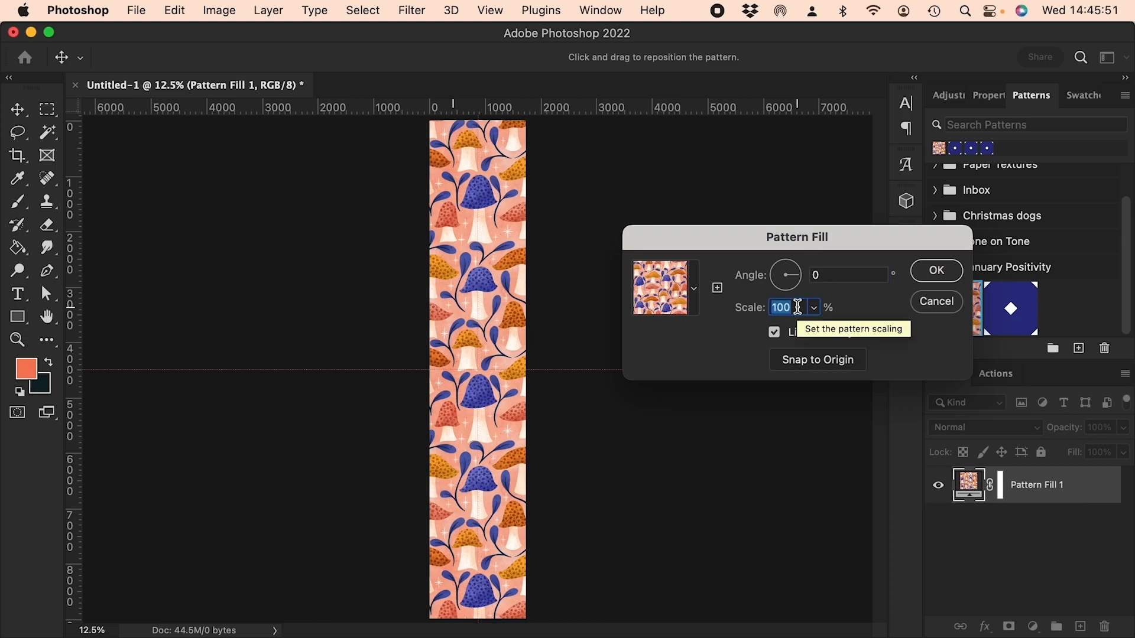
{"action": "key", "text": "shift+Down"}
{"action": "key", "text": "shift+Down"}
{"action": "key", "text": "shift+Down"}
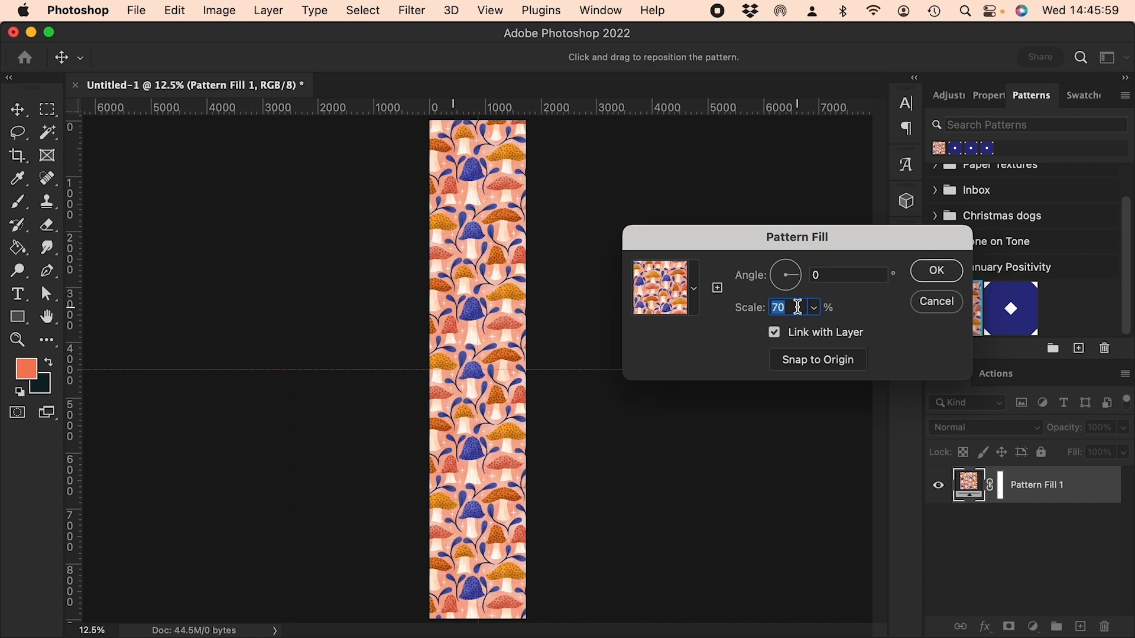
{"action": "key", "text": "shift+Down"}
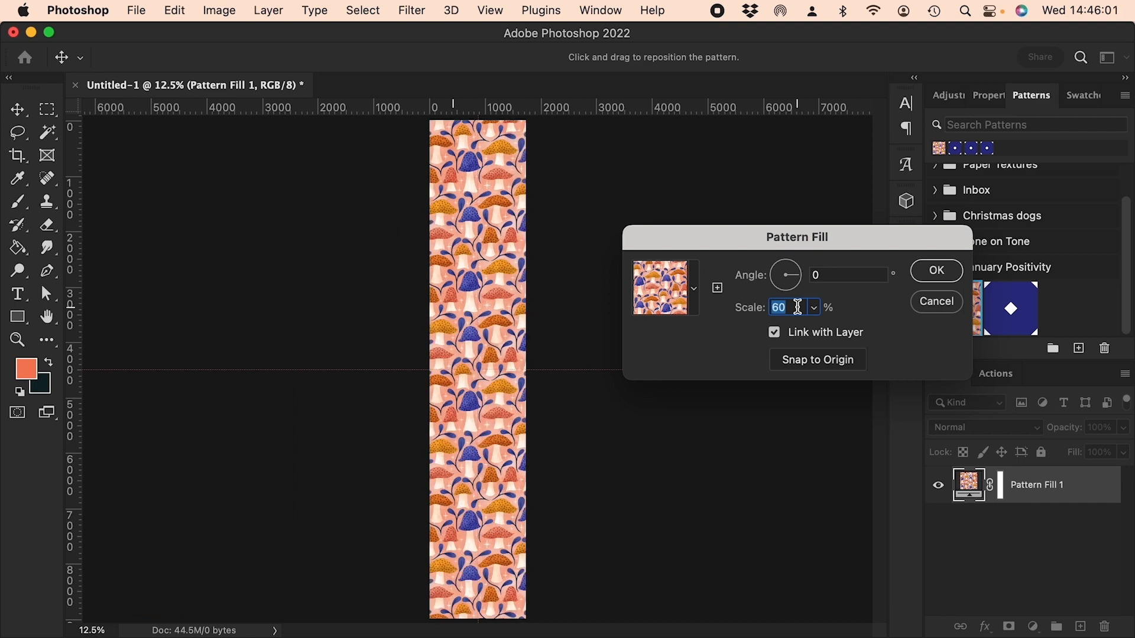
{"action": "key", "text": "shift+Down"}
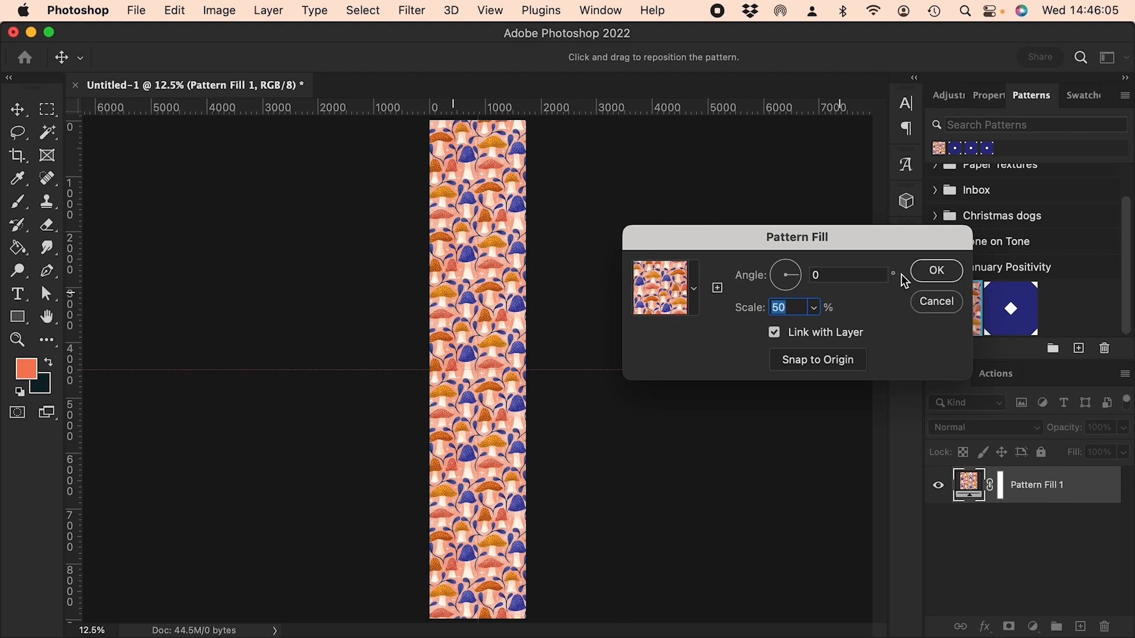
{"action": "left_click", "coordinate": [932, 274]}
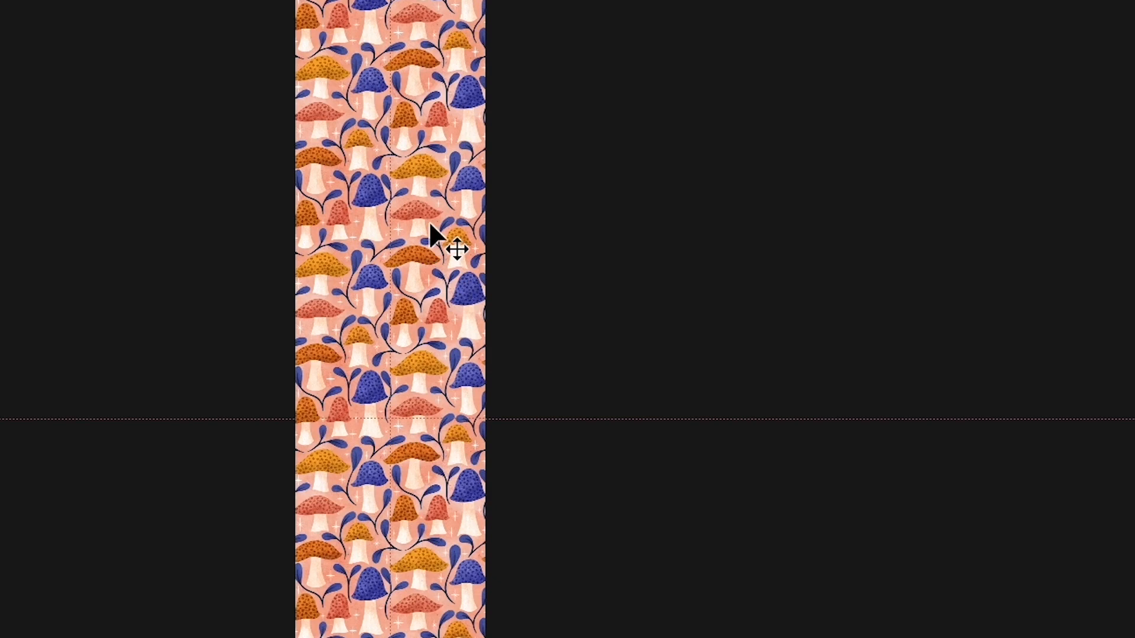
Reposition the mushroom pattern so a column of wide-capped mushrooms lines up with the vertical centre guide.
{"action": "left_click_drag", "start_coordinate": [429, 225], "coordinate": [446, 202]}
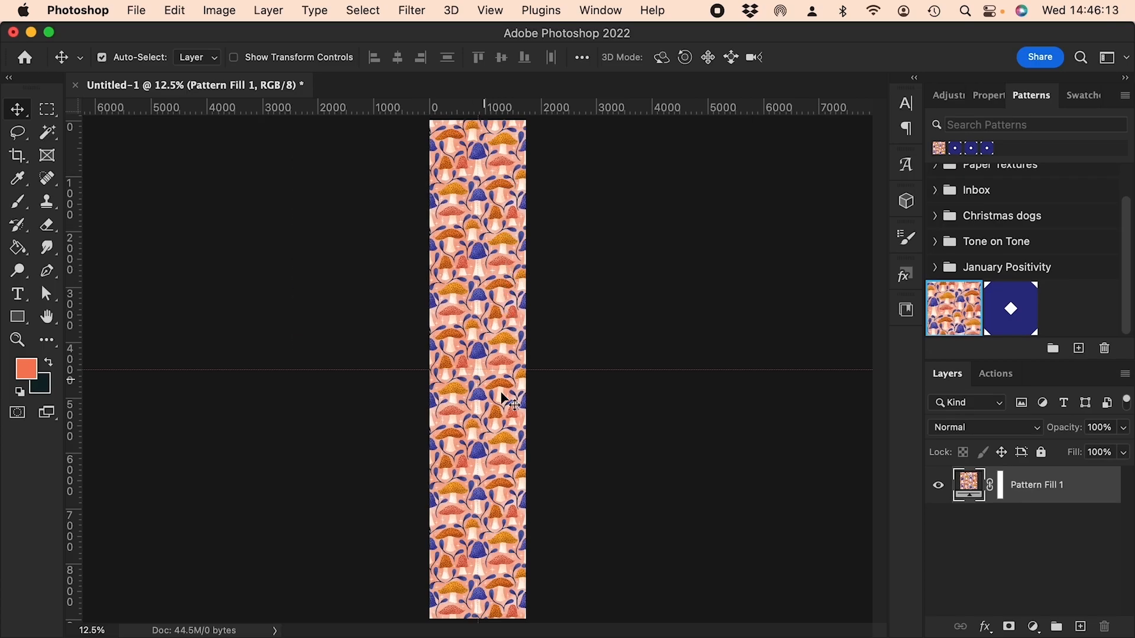
{"action": "left_click_drag", "start_coordinate": [513, 269], "coordinate": [478, 267]}
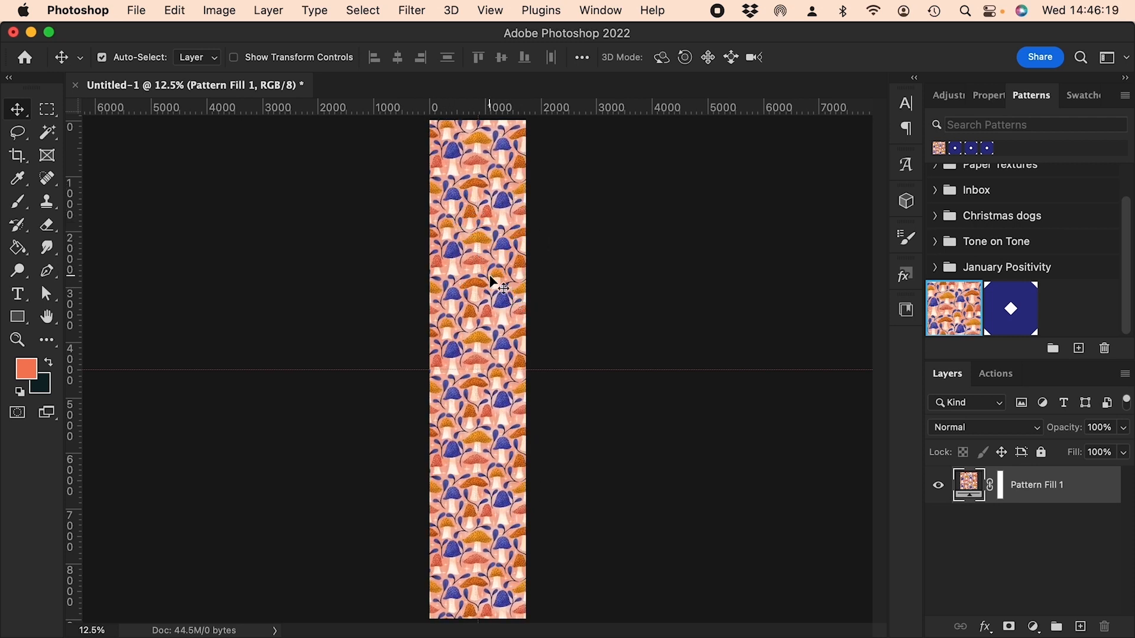
{"action": "mouse_move", "coordinate": [495, 282]}
{"action": "left_mouse_down"}
{"action": "mouse_move", "coordinate": [535, 263]}
{"action": "mouse_move", "coordinate": [526, 242]}
{"action": "mouse_move", "coordinate": [479, 272]}
{"action": "left_mouse_up"}
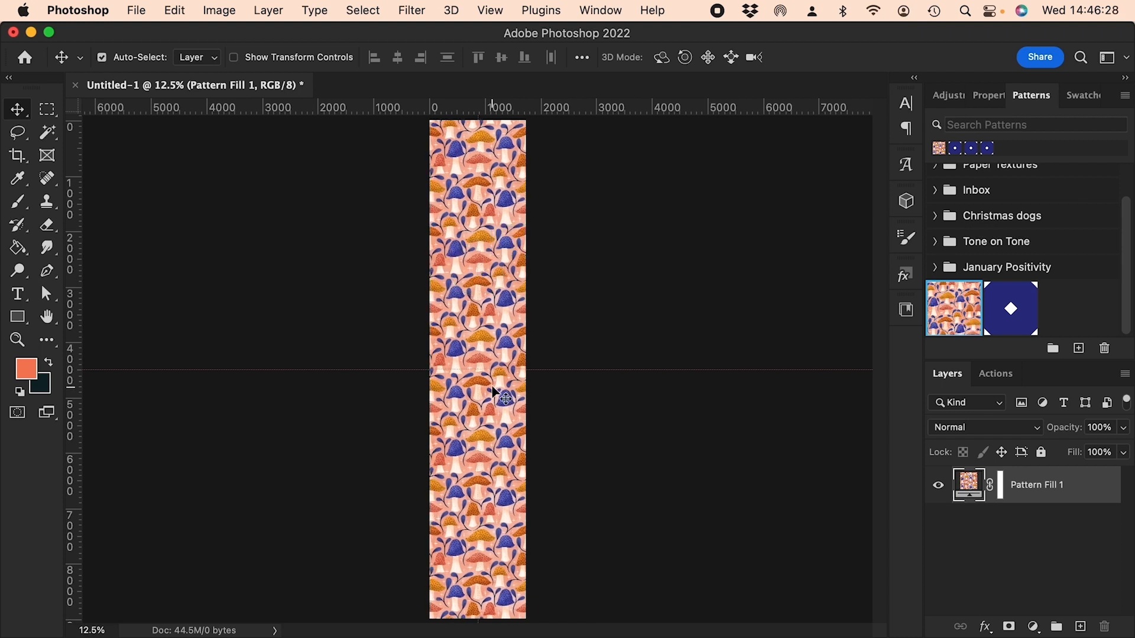
{"action": "left_click_drag", "start_coordinate": [501, 356], "coordinate": [504, 346]}
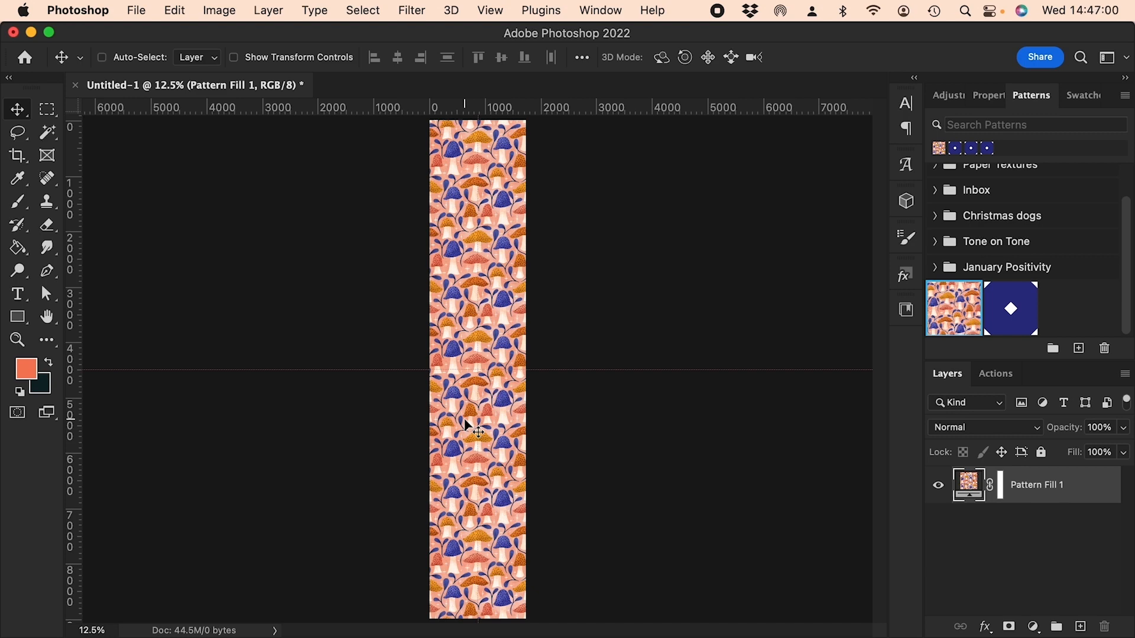
Start saving the document under a new name and choose the Society6 Templates folder inside Print on Demand as its location.
{"action": "key", "text": "super+shift+s"}
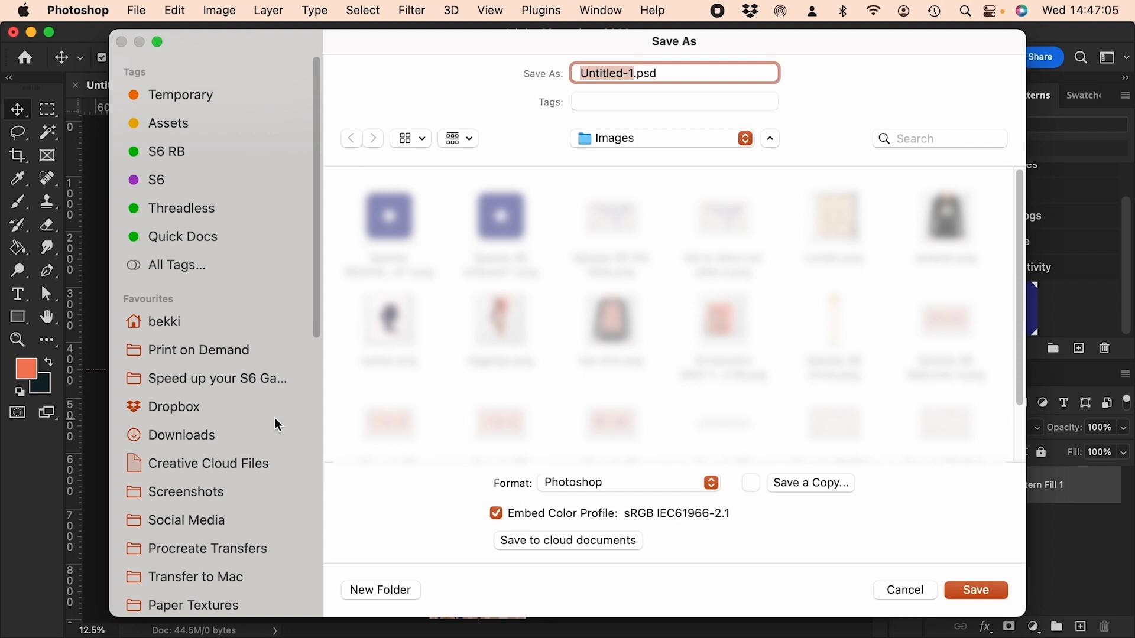
{"action": "left_click", "coordinate": [167, 352]}
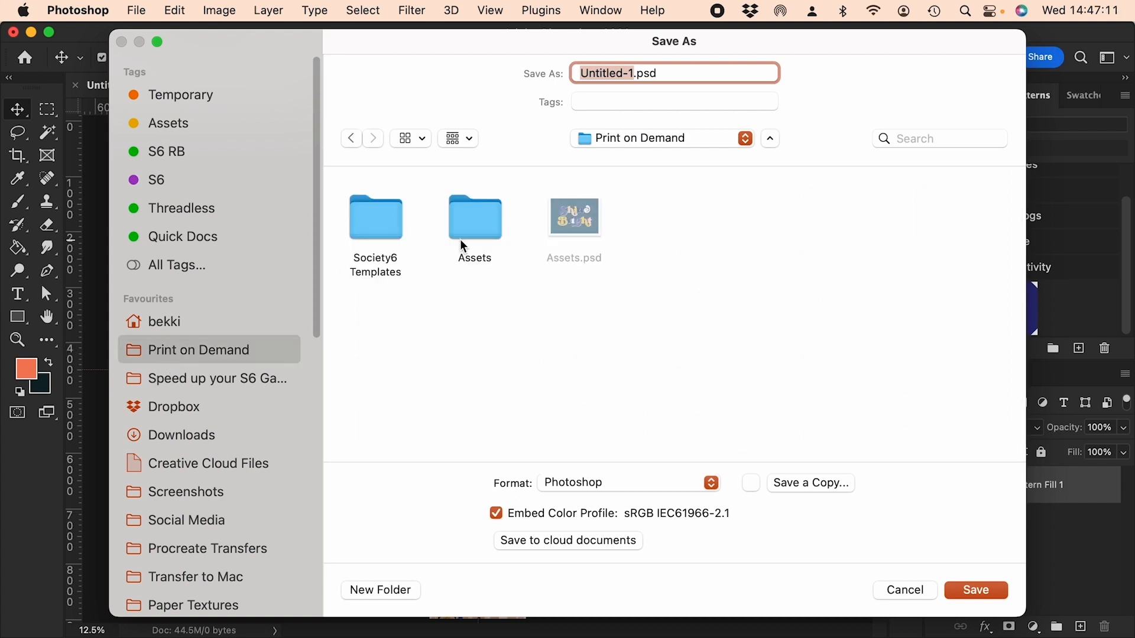
{"action": "key", "text": "super+shift+h"}
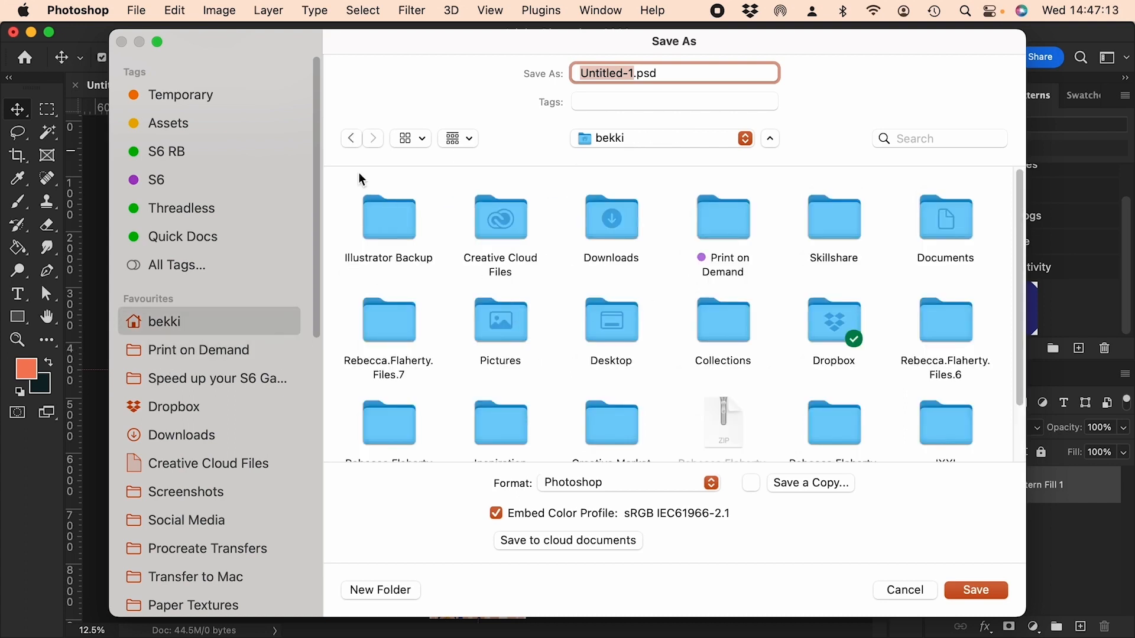
{"action": "double_click", "coordinate": [731, 224]}
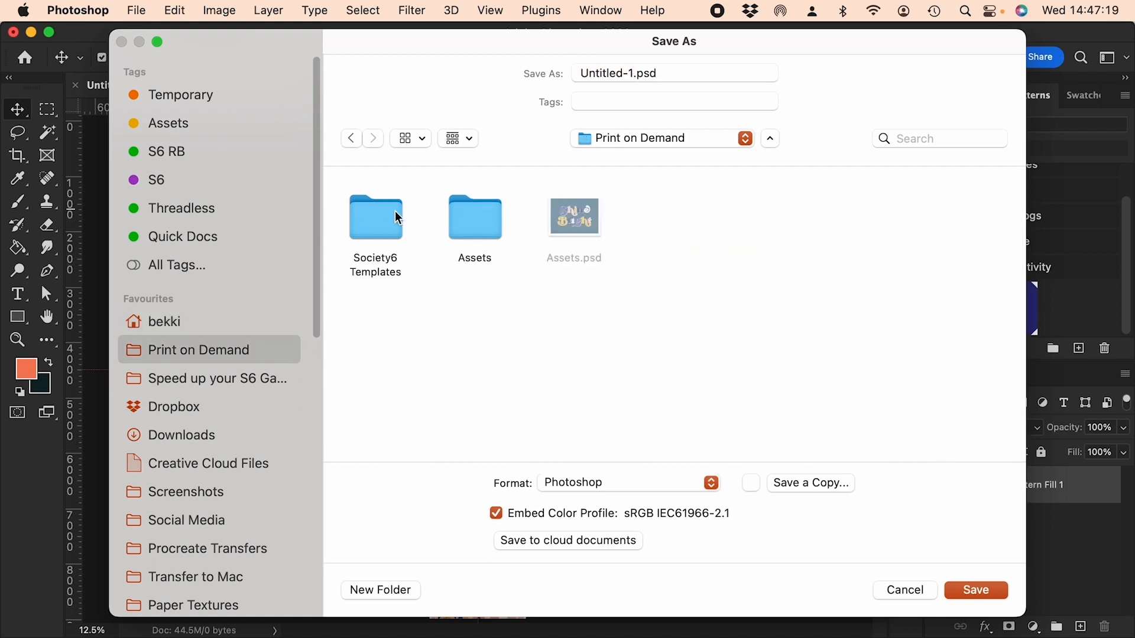
{"action": "key", "text": "super+shift+h"}
{"action": "mouse_move", "coordinate": [726, 215]}
{"action": "left_mouse_down"}
{"action": "mouse_move", "coordinate": [662, 269]}
{"action": "mouse_move", "coordinate": [183, 329]}
{"action": "mouse_move", "coordinate": [748, 218]}
{"action": "left_mouse_up"}
{"action": "double_click", "coordinate": [382, 220]}
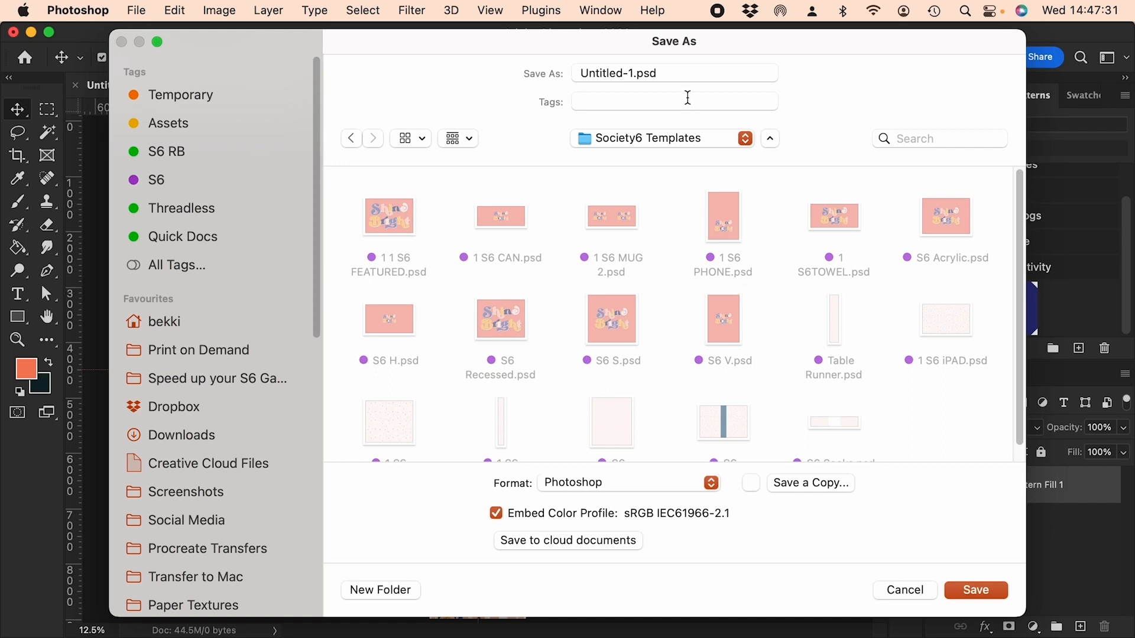
Name the Photoshop file Table Runner.
{"action": "left_click", "coordinate": [637, 76]}
{"action": "key", "text": "BackSpace"}
{"action": "key", "text": "BackSpace"}
{"action": "key", "text": "BackSpace"}
{"action": "key", "text": "BackSpace"}
{"action": "key", "text": "BackSpace"}
{"action": "key", "text": "BackSpace"}
{"action": "key", "text": "BackSpace"}
{"action": "key", "text": "BackSpace"}
{"action": "key", "text": "BackSpace"}
{"action": "key", "text": "BackSpace"}
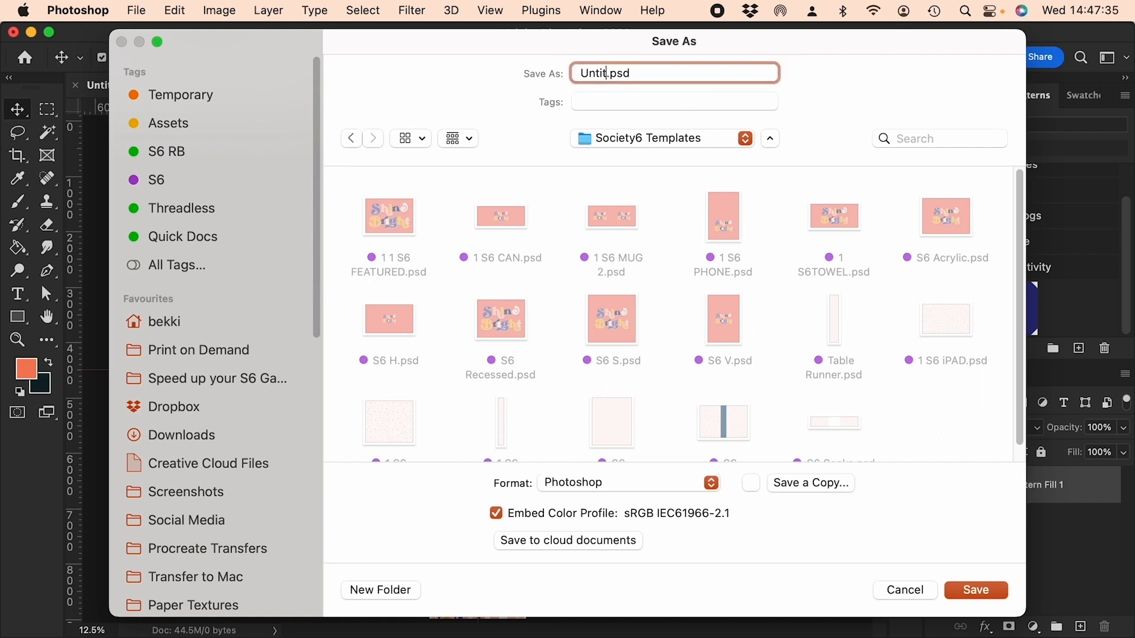
{"action": "type", "text": "Table Runner"}
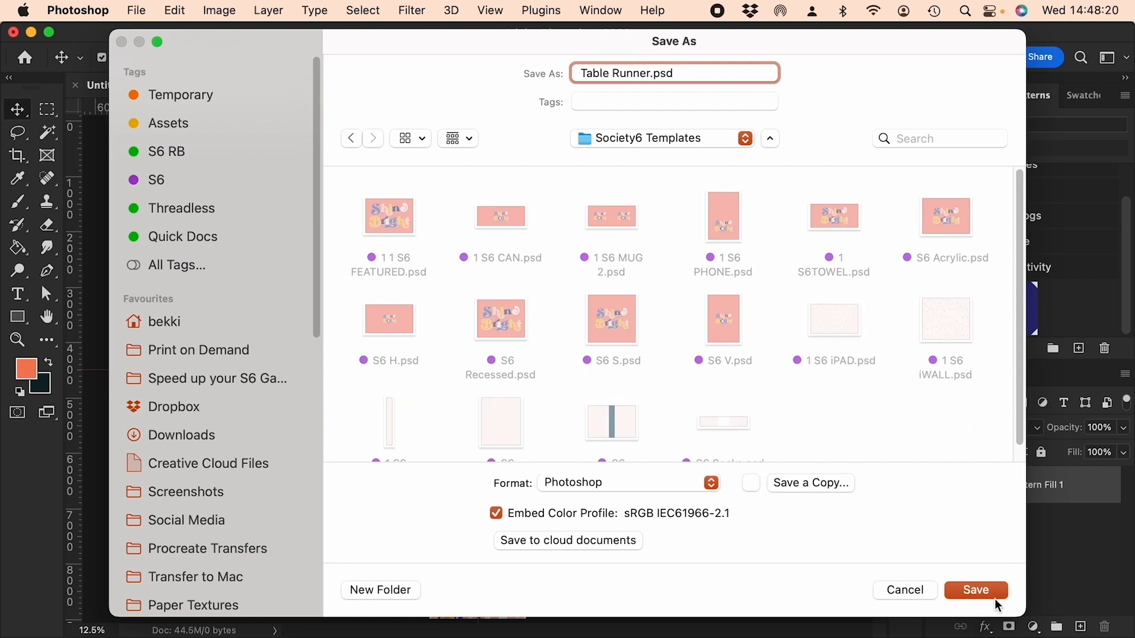
Create a blue Skillshare tag for the file and save the document.
{"action": "left_click", "coordinate": [599, 102]}
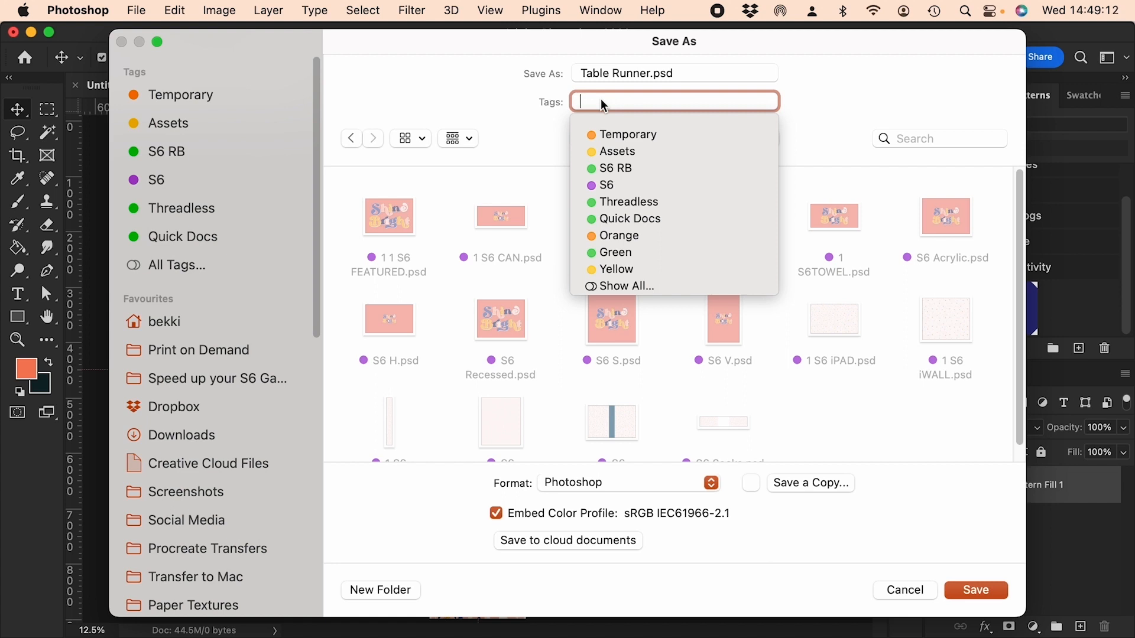
{"action": "type", "text": "Skillshar"}
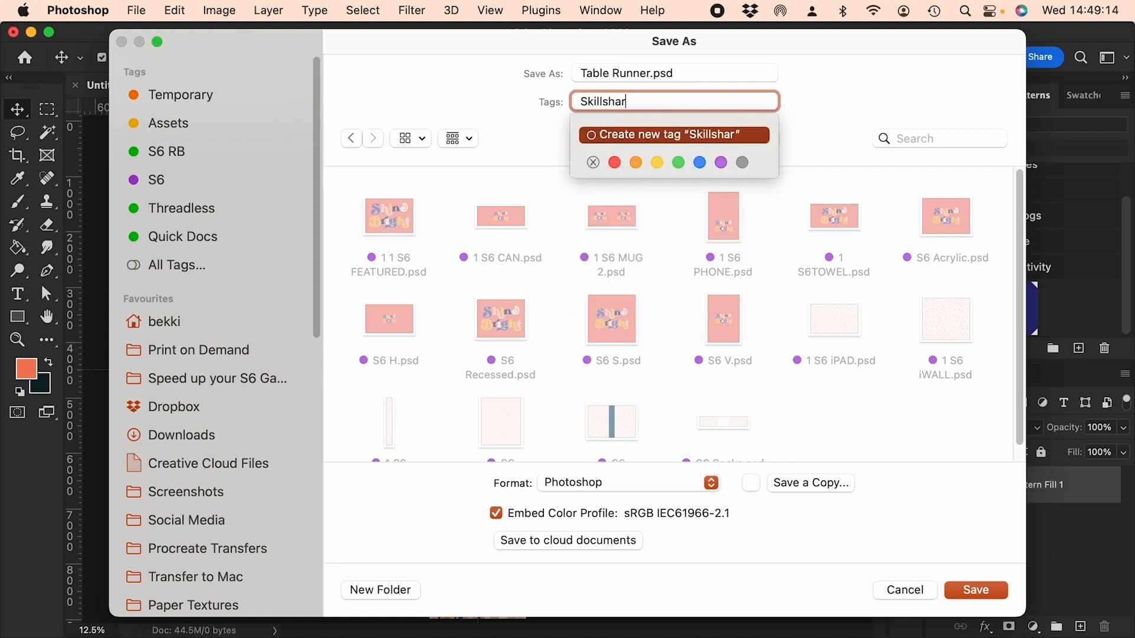
{"action": "type", "text": "e"}
{"action": "left_click", "coordinate": [701, 165]}
{"action": "key", "text": "Return"}
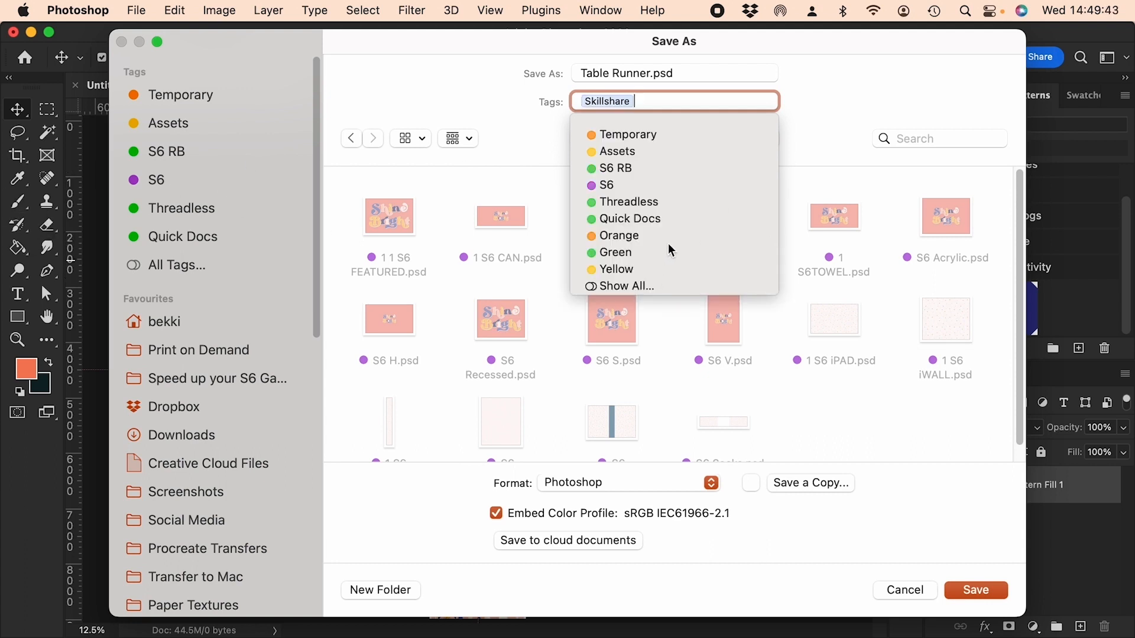
{"action": "key", "text": "Return"}
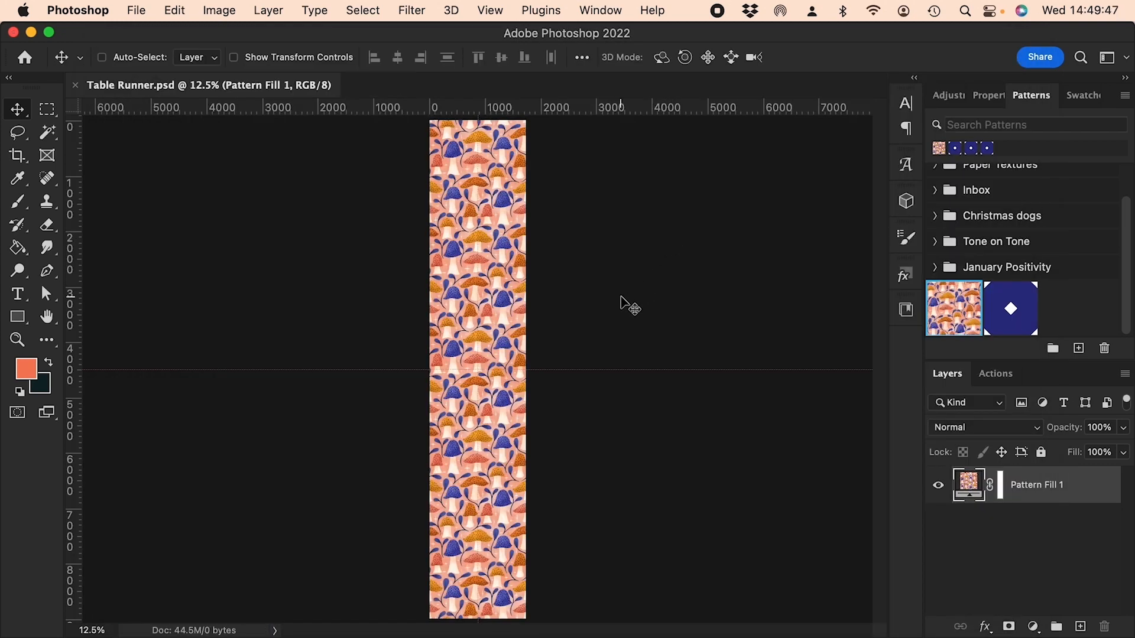
Switch to Finder and open the Society6 Templates folder inside Print on Demand.
{"action": "key", "text": "super+Tab"}
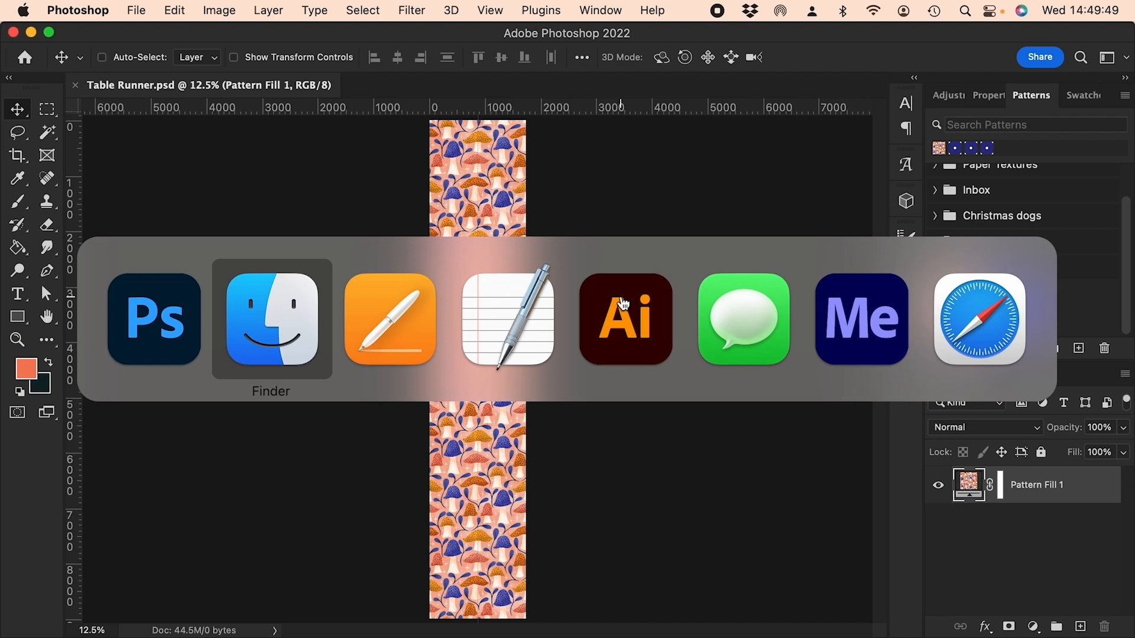
{"action": "left_click", "coordinate": [276, 620]}
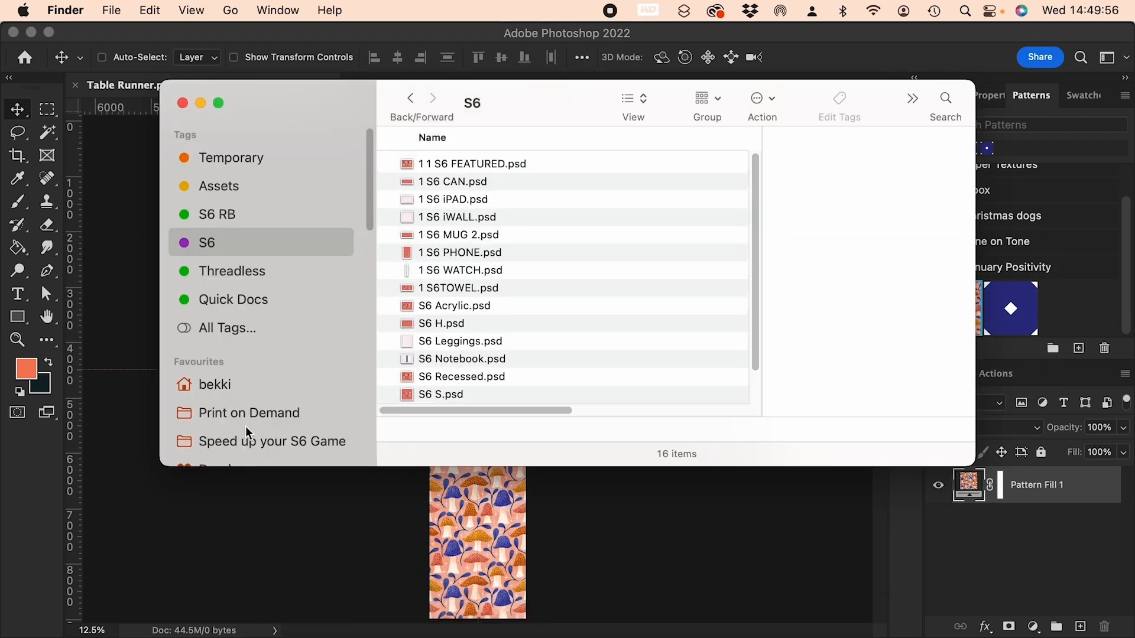
{"action": "left_click", "coordinate": [248, 414]}
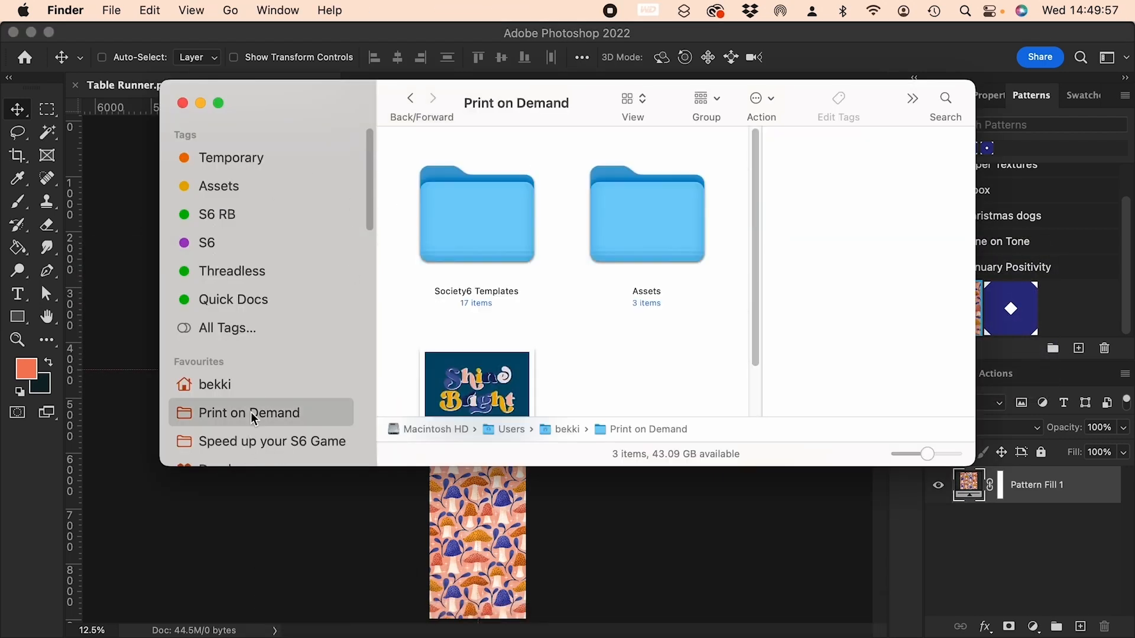
{"action": "double_click", "coordinate": [482, 228]}
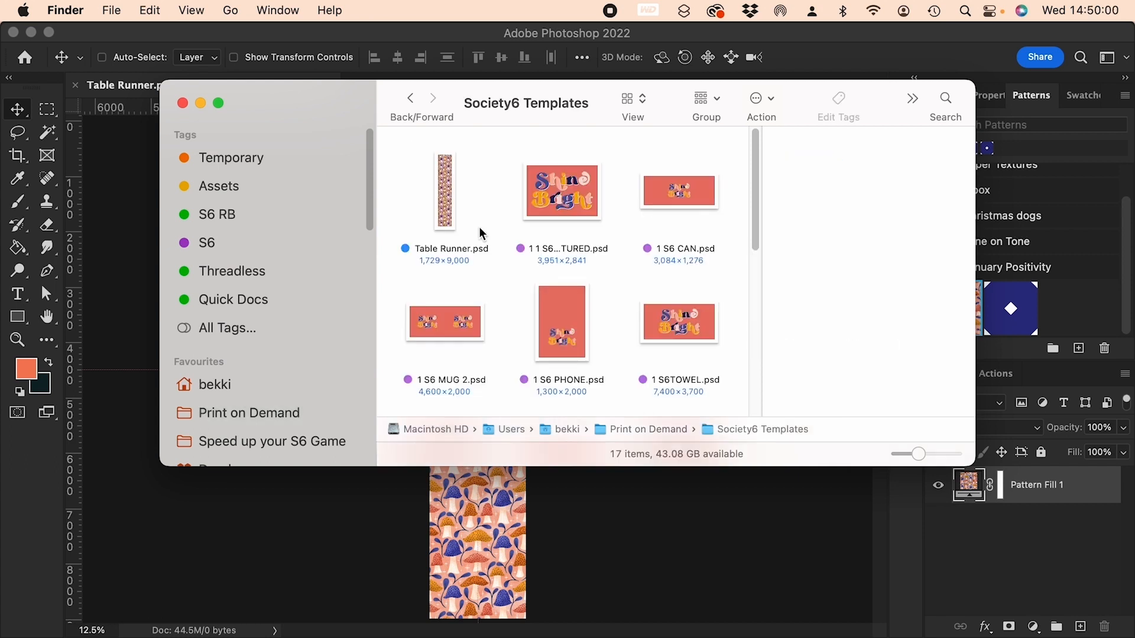
Replace the Skillshare tag on Table Runner.psd with the S6 tag.
{"action": "left_click", "coordinate": [445, 214]}
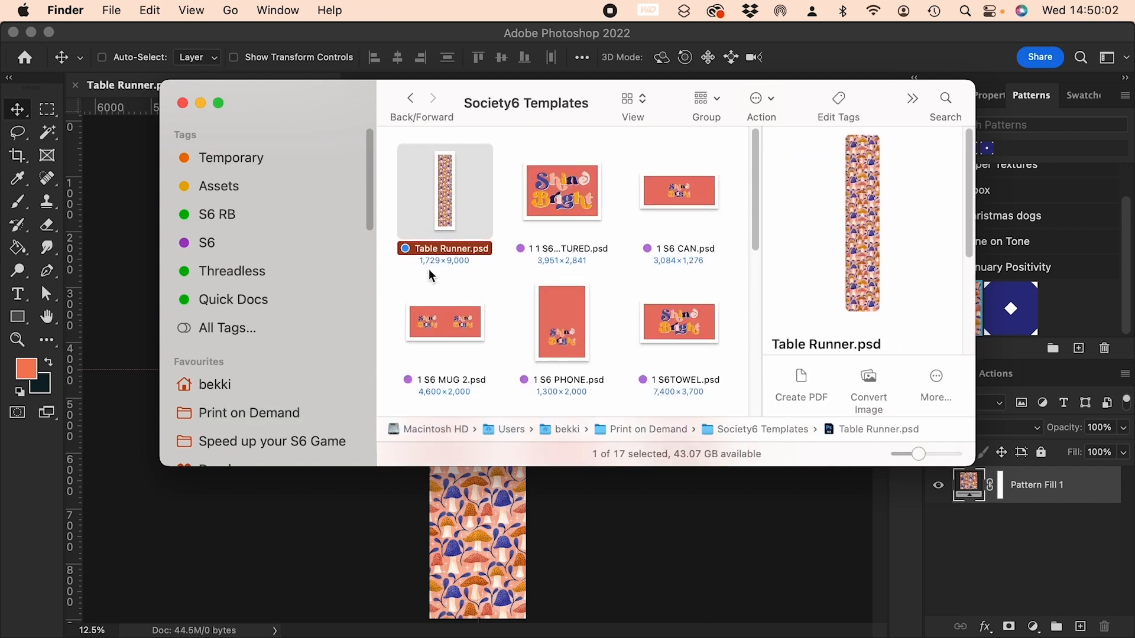
{"action": "right_click", "coordinate": [451, 190]}
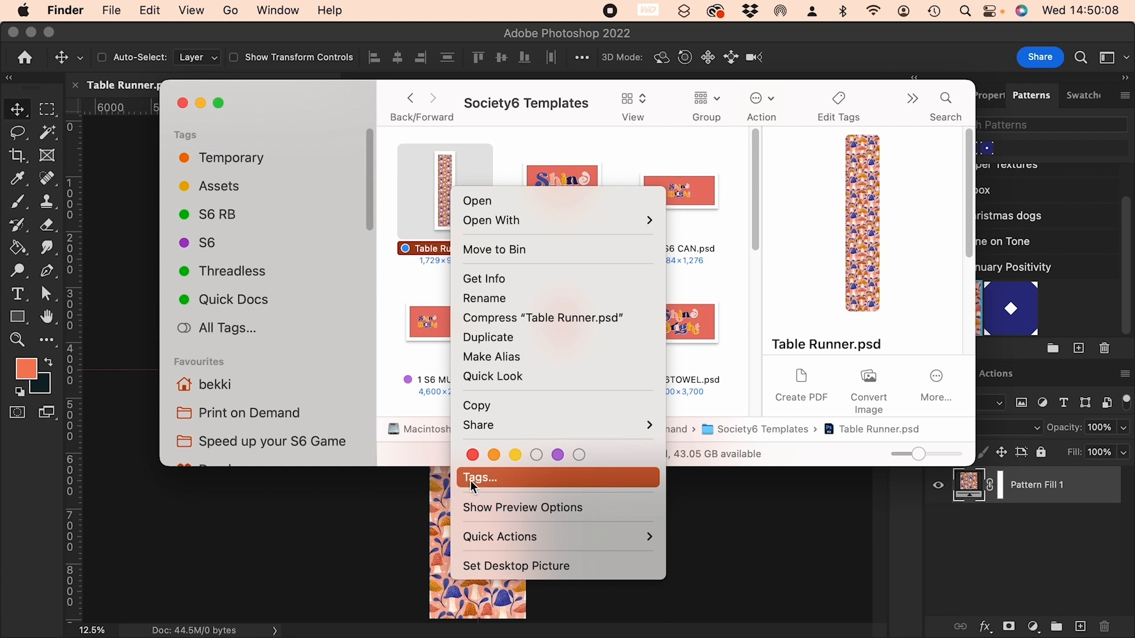
{"action": "left_click", "coordinate": [473, 480]}
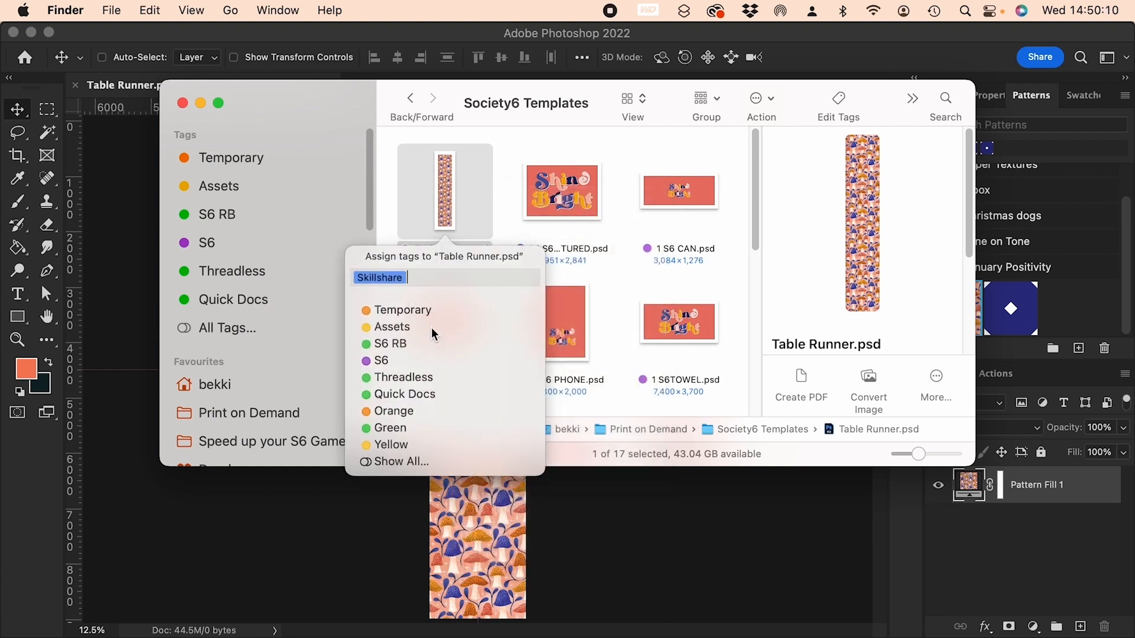
{"action": "key", "text": "BackSpace"}
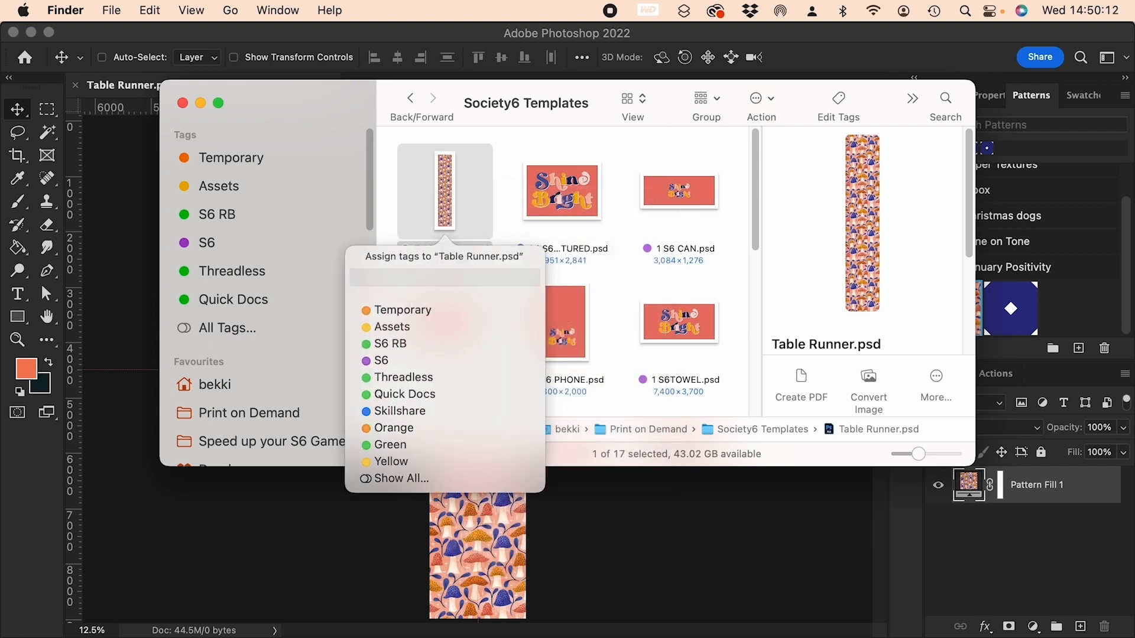
{"action": "left_click", "coordinate": [381, 361]}
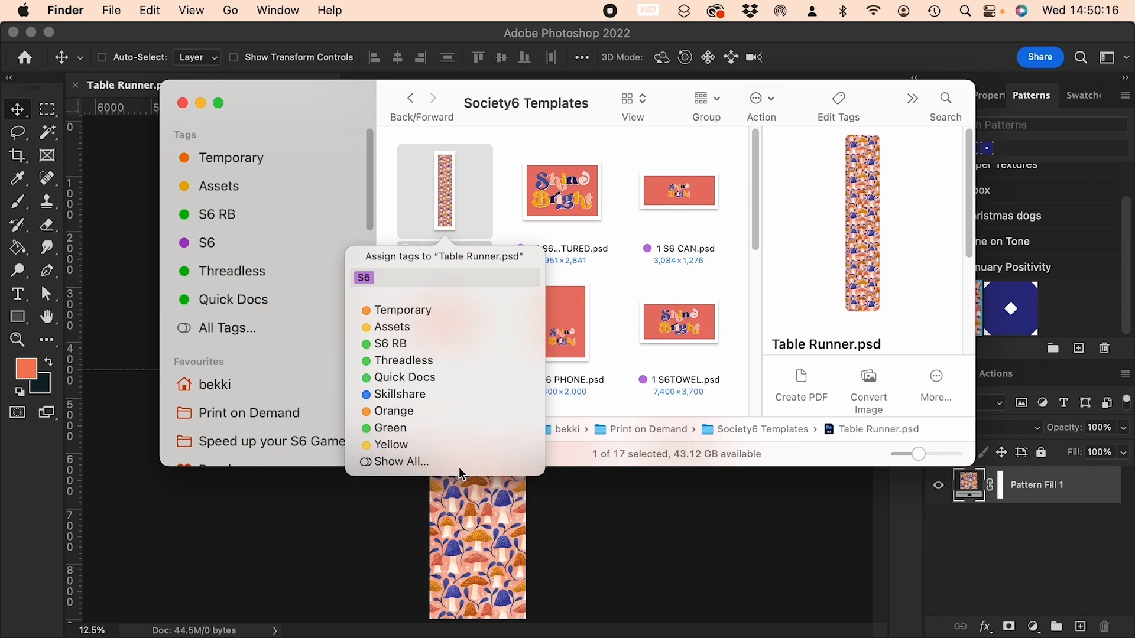
{"action": "key", "text": "Return"}
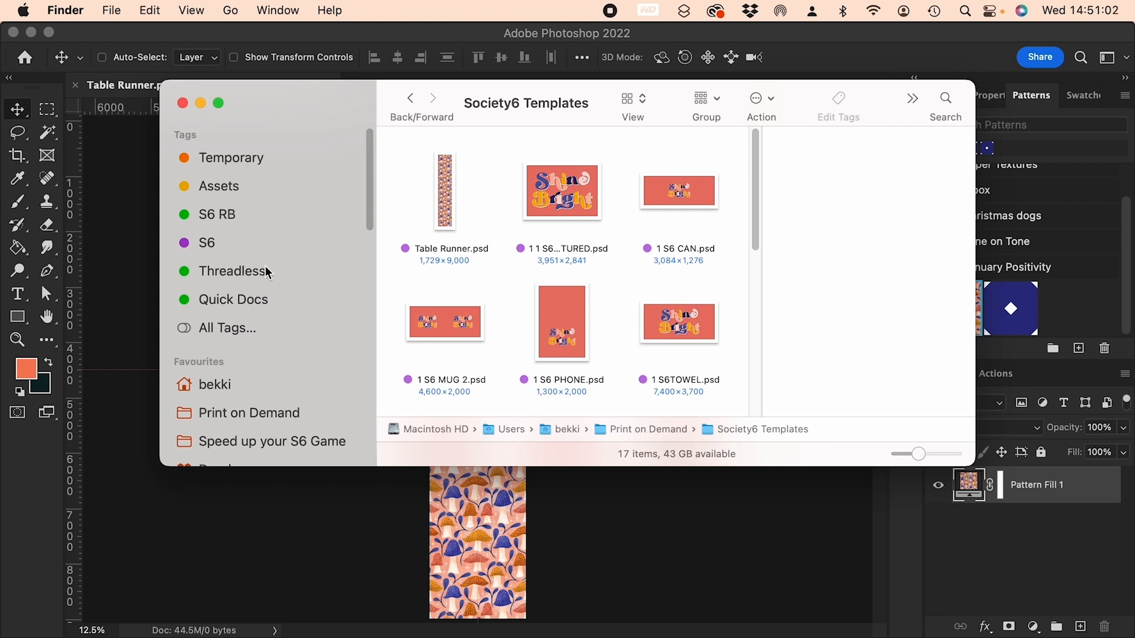
Add the Skillshare tag from the full tag list to the sidebar tags, between Threadless and Quick Docs.
{"action": "left_click", "coordinate": [230, 330]}
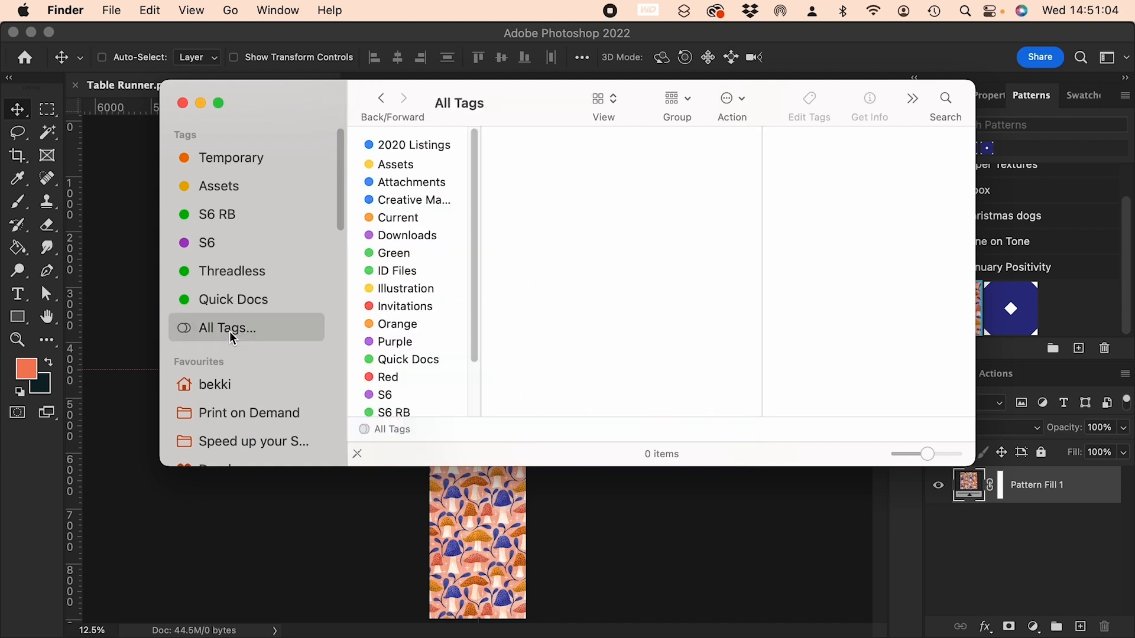
{"action": "scroll", "coordinate": [414, 234], "scroll_direction": "down", "scroll_amount": 3}
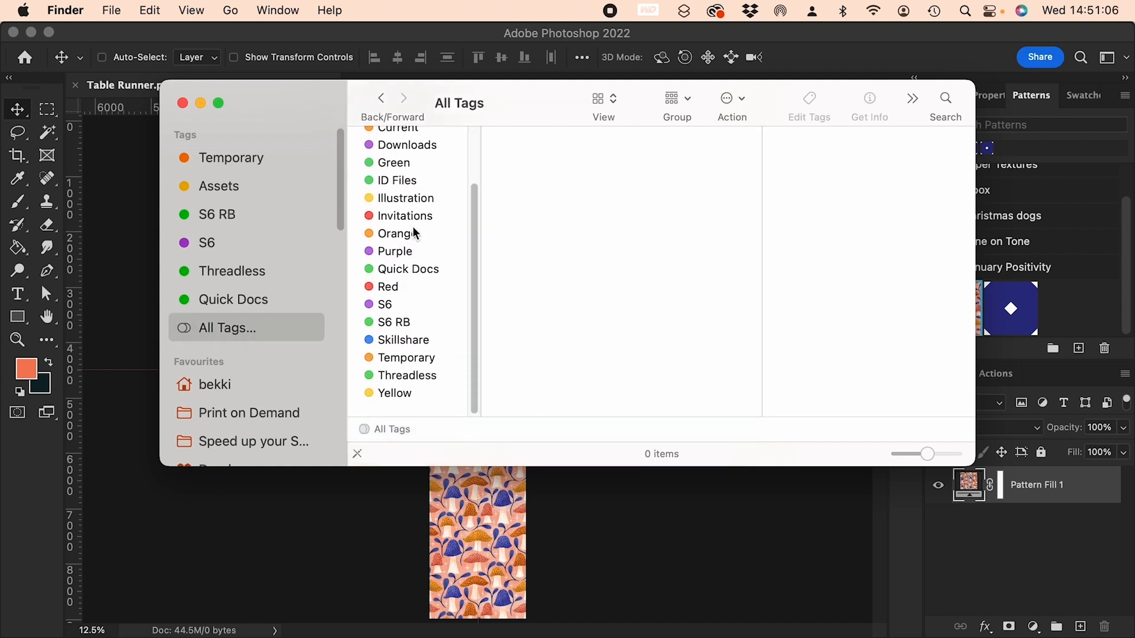
{"action": "scroll", "coordinate": [413, 234], "scroll_direction": "up", "scroll_amount": 3}
{"action": "scroll", "coordinate": [415, 233], "scroll_direction": "down", "scroll_amount": 3}
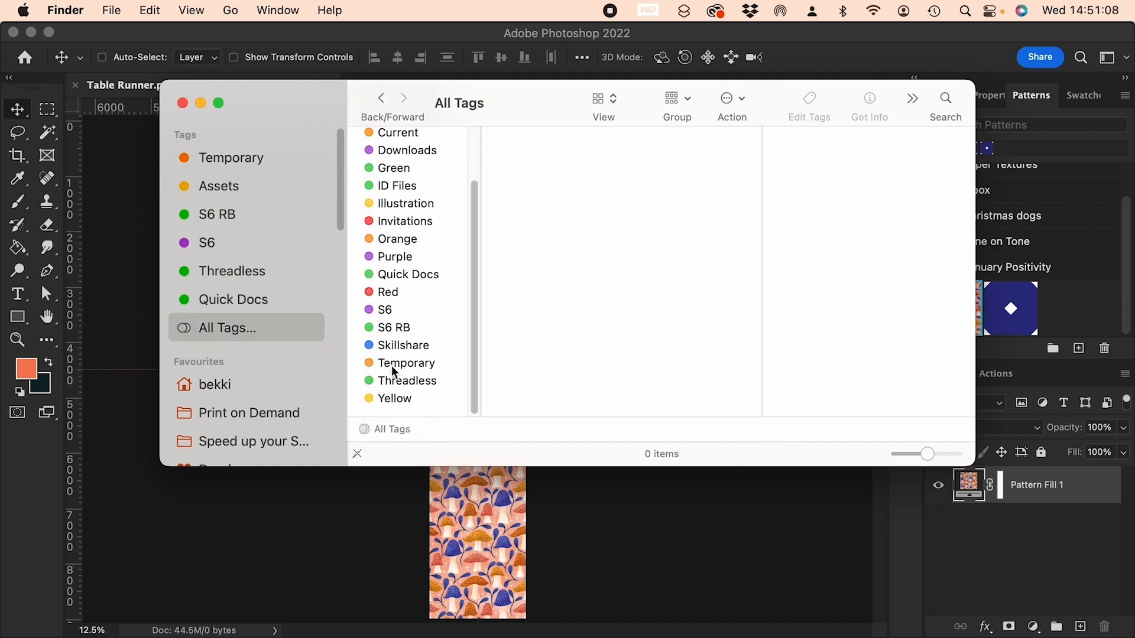
{"action": "left_click_drag", "start_coordinate": [412, 346], "coordinate": [230, 290]}
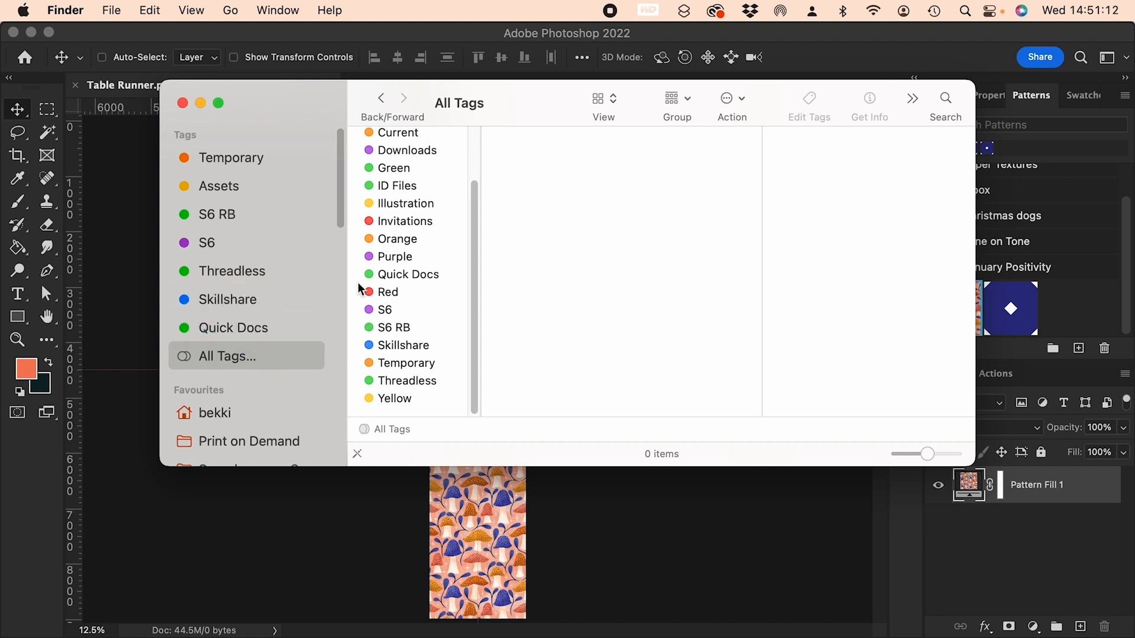
View the files tagged Skillshare and the files tagged S6.
{"action": "left_click", "coordinate": [227, 298]}
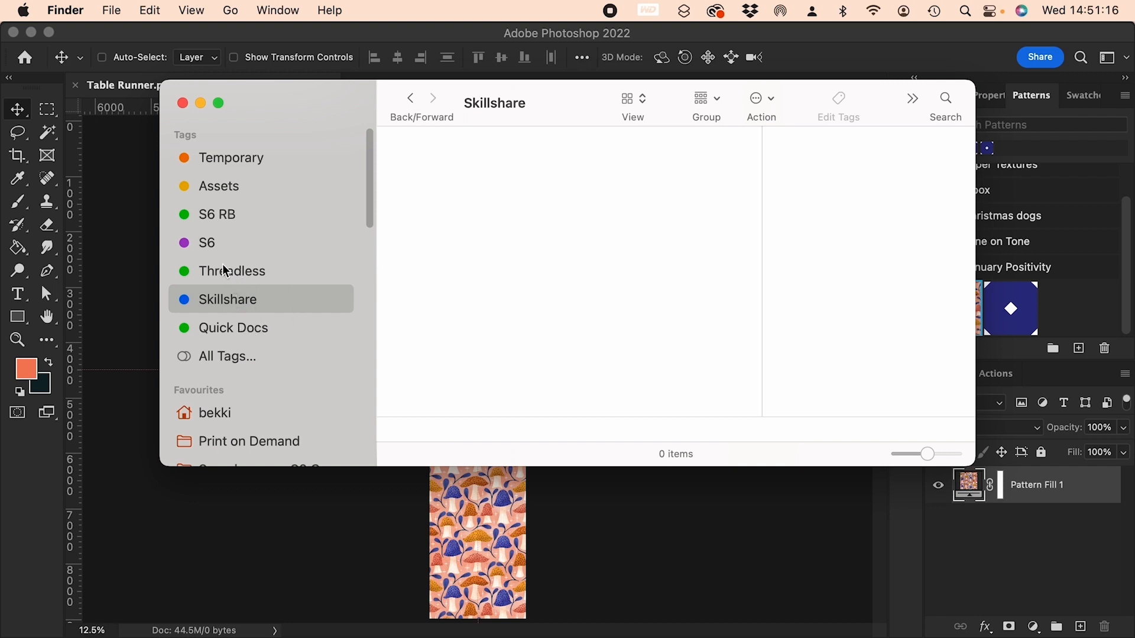
{"action": "left_click", "coordinate": [206, 244]}
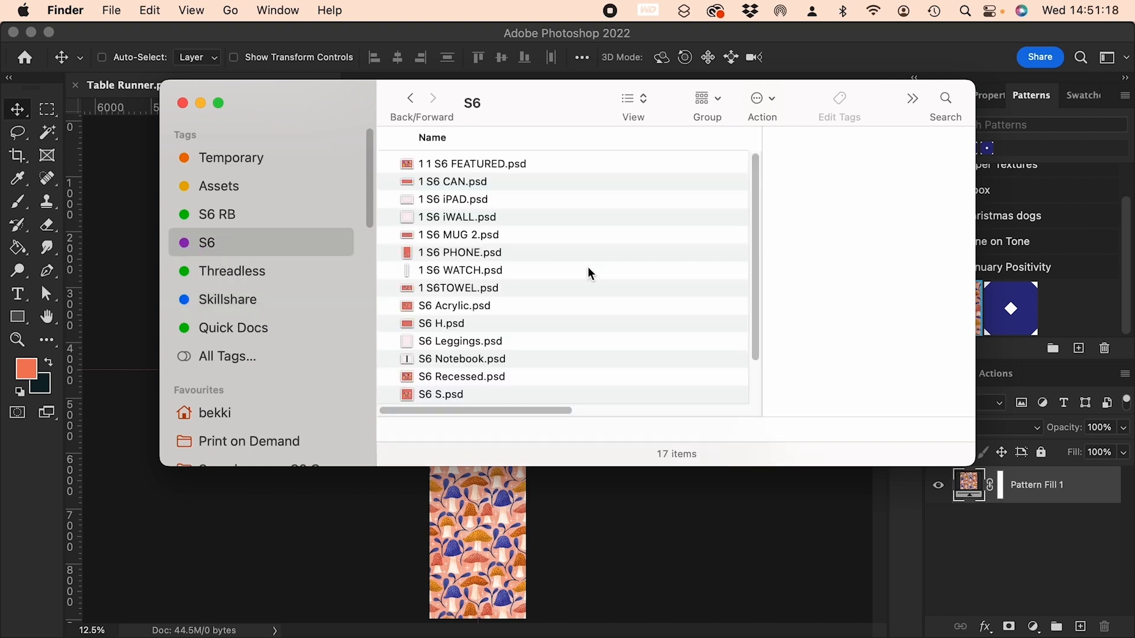